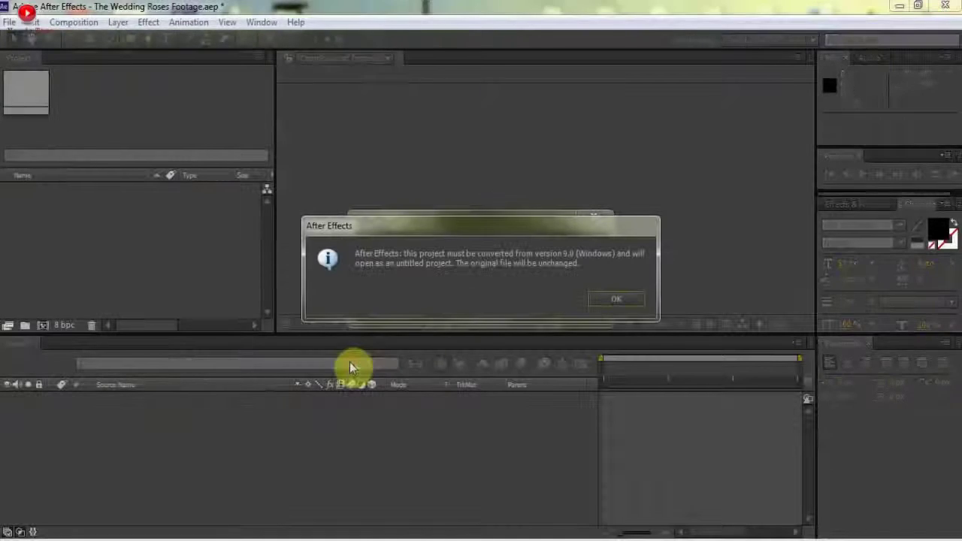
# Accept the project version conversion and set the _WORK composition's preview resolution to Quarter
pyautogui.click(616, 303)
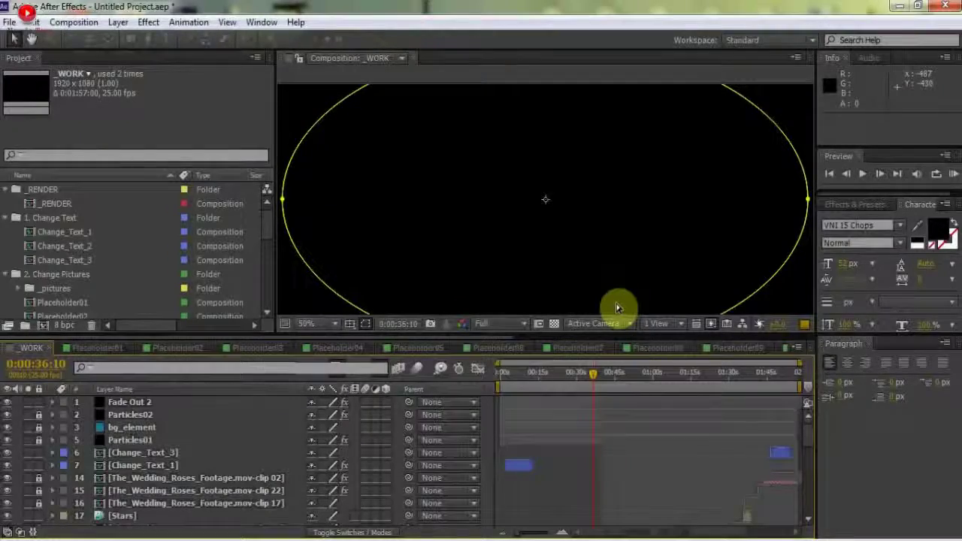
pyautogui.click(523, 323)
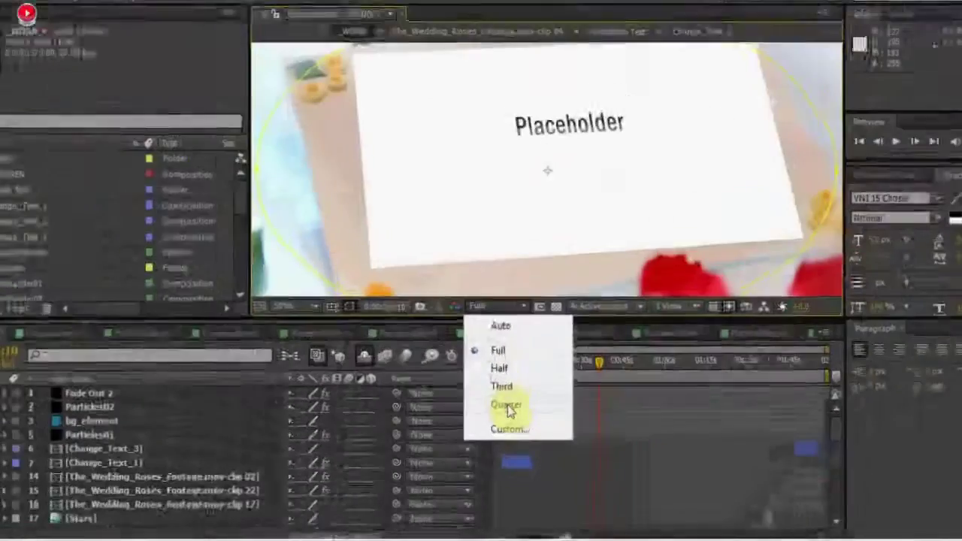
pyautogui.click(480, 329)
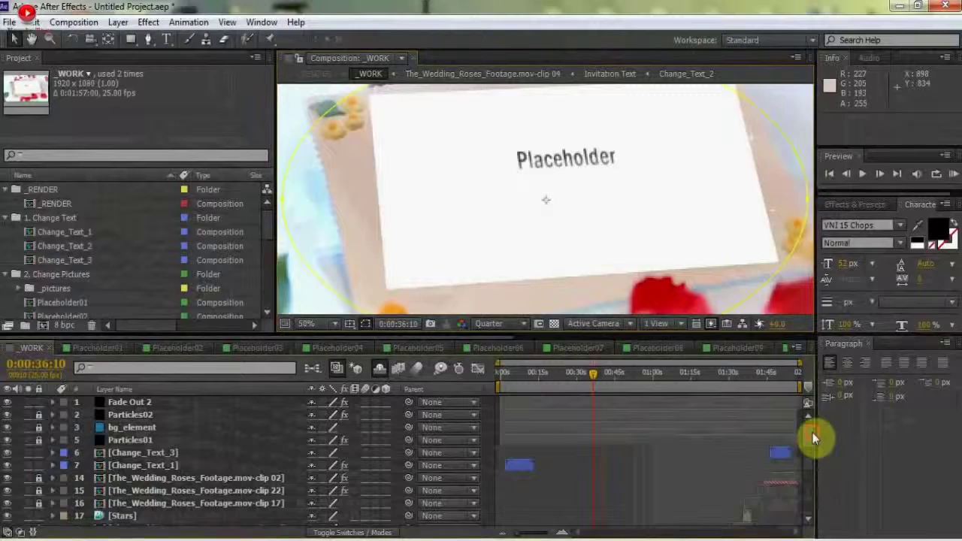
# Select the Change_Text_1 layer, move the current time to 0:00:05:14 within it, and open the Change_Text_1 composition
pyautogui.scroll(-2, 812, 440)
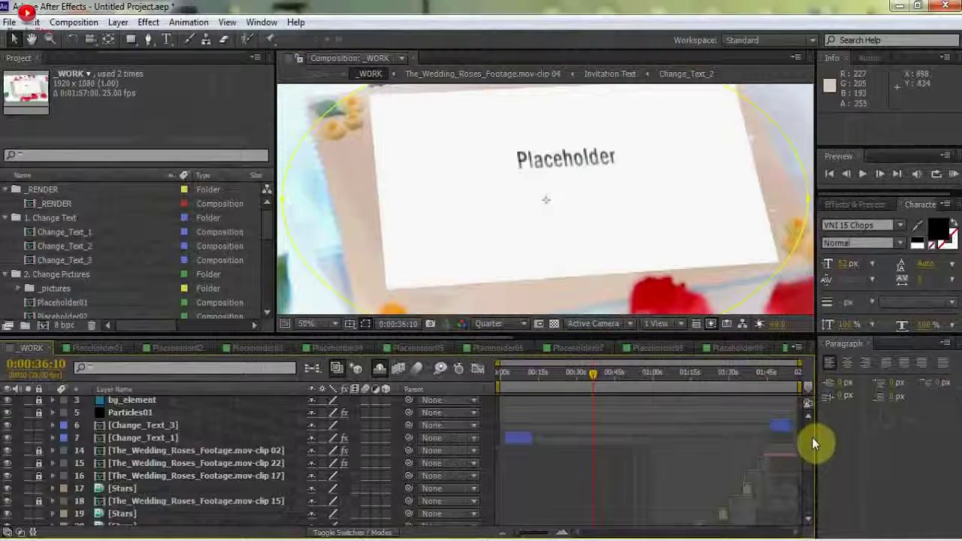
pyautogui.click(190, 442)
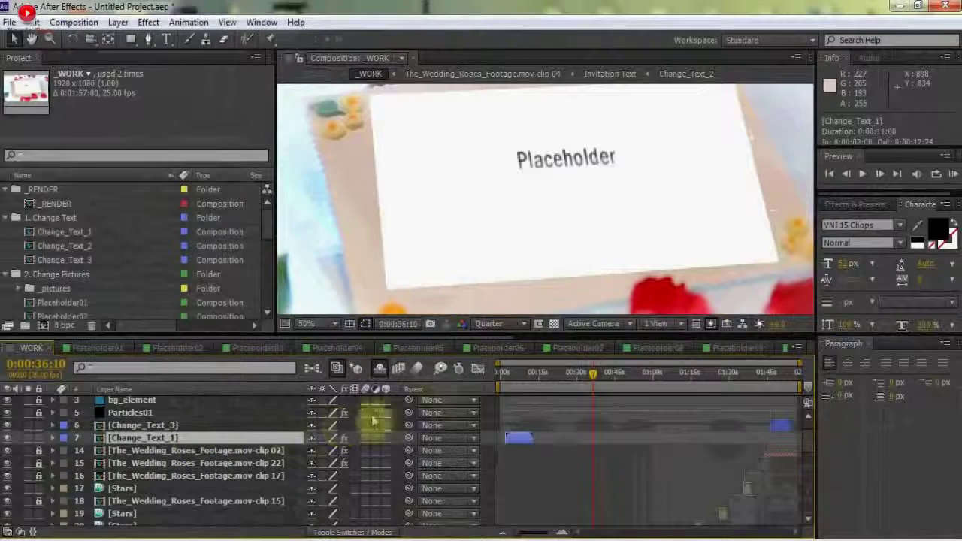
pyautogui.click(514, 372)
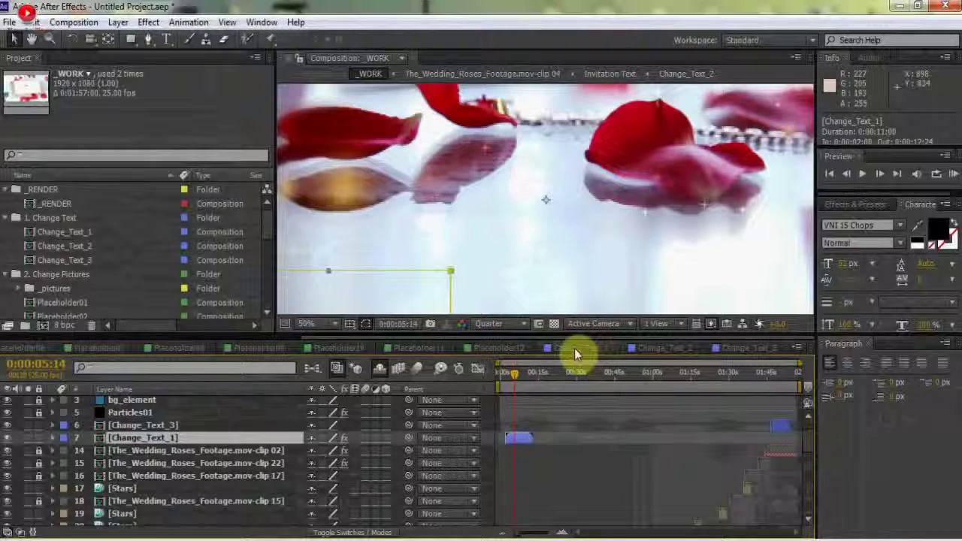
pyautogui.click(574, 348)
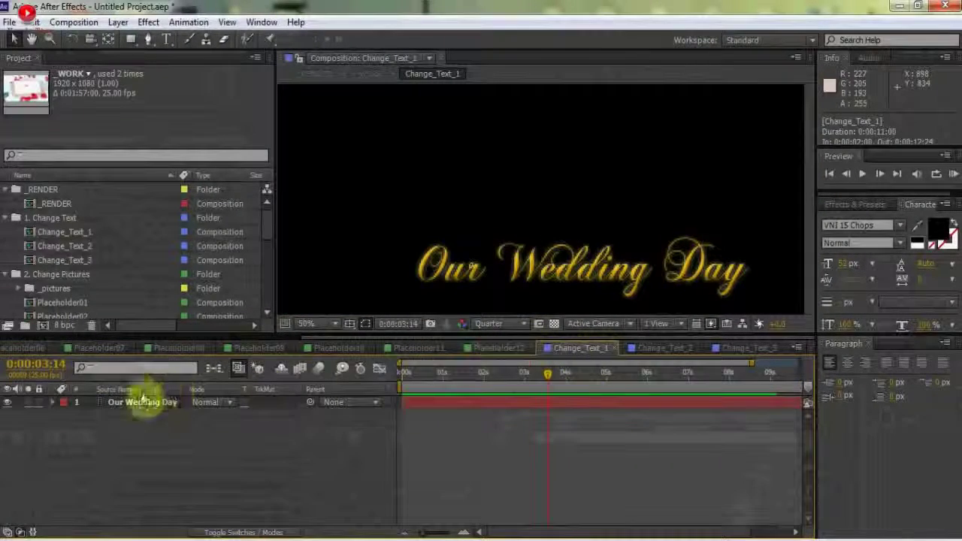
# Select the whole "Our Wedding Day" text and change its fill colour to magenta
pyautogui.click(138, 404)
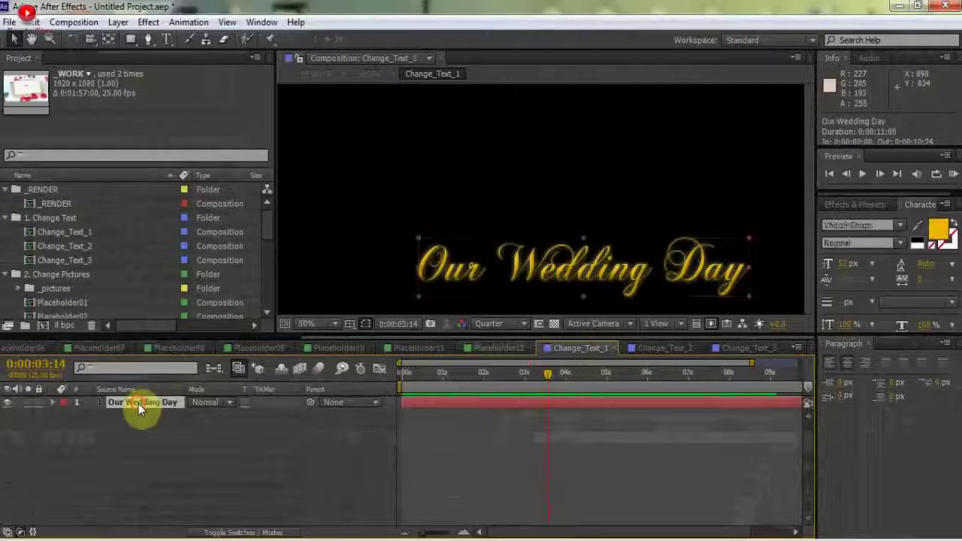
pyautogui.doubleClick(138, 403)
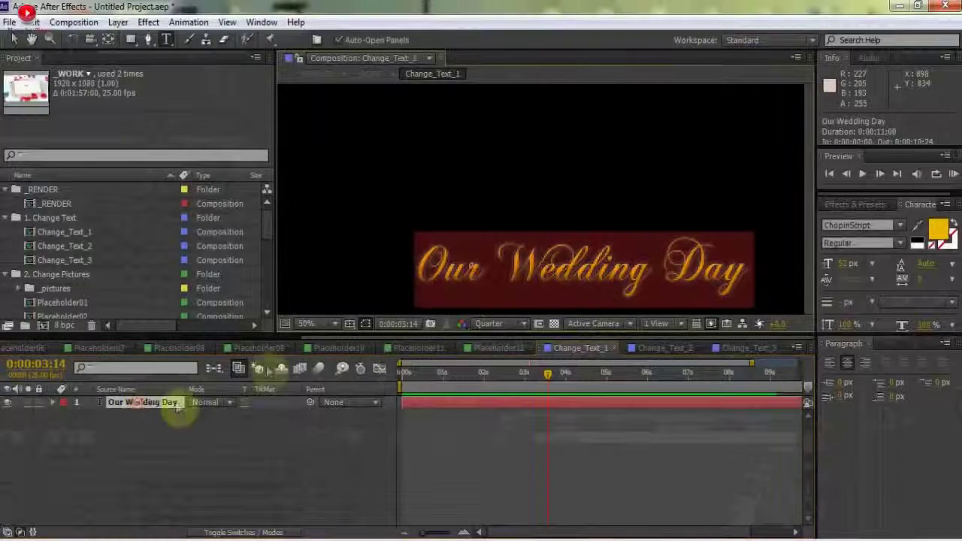
pyautogui.click(423, 270)
pyautogui.moveTo(423, 271); pyautogui.dragTo(473, 271)
pyautogui.moveTo(744, 274); pyautogui.dragTo(432, 270)
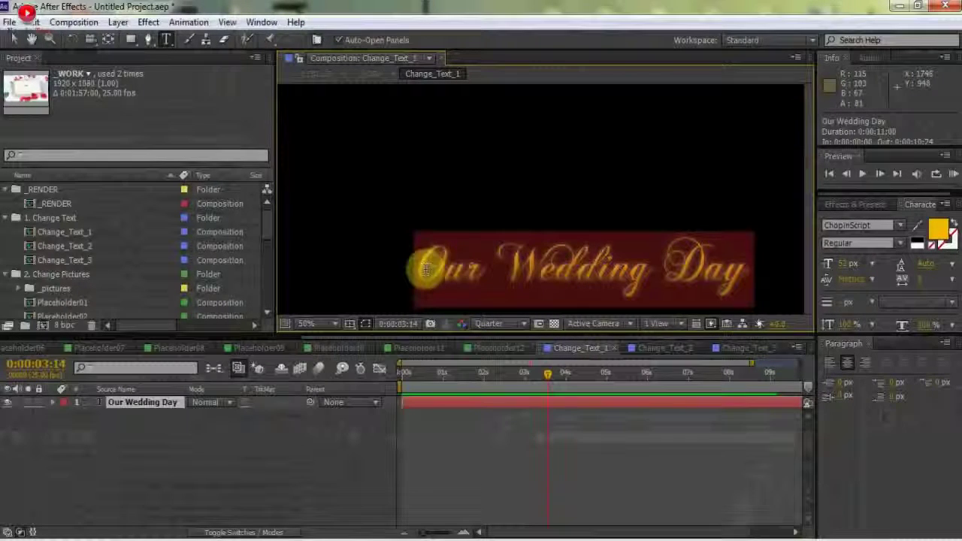
pyautogui.click(616, 260)
pyautogui.click(498, 270)
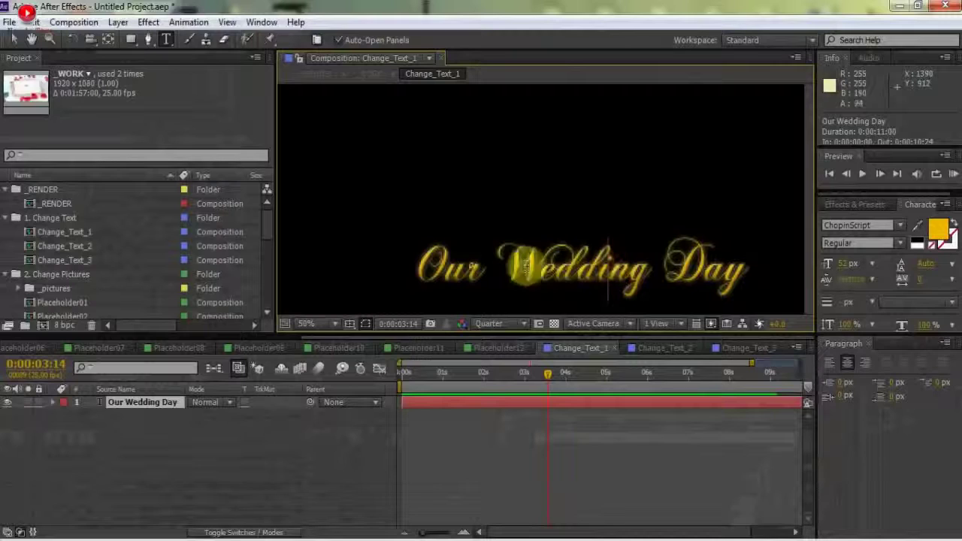
pyautogui.hotkey('ctrl', 'a')
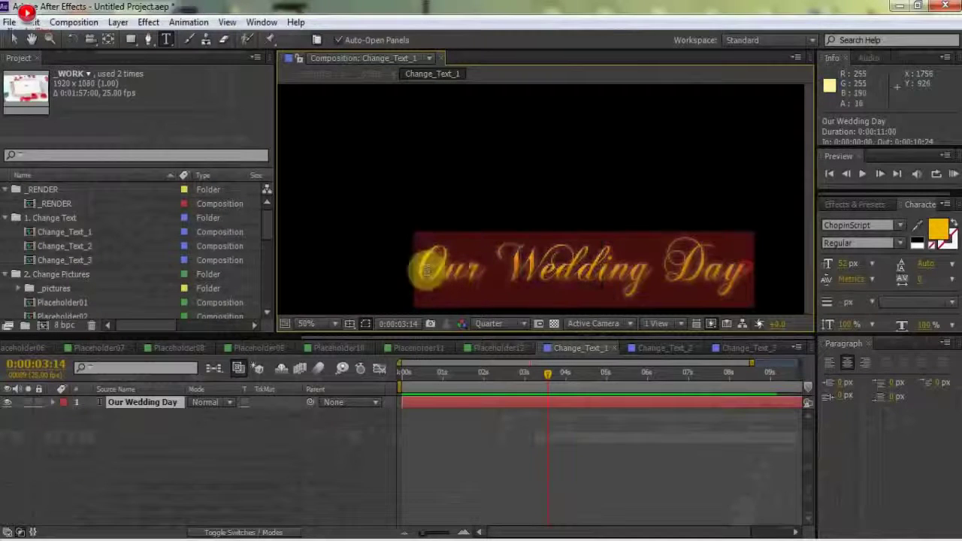
pyautogui.click(938, 228)
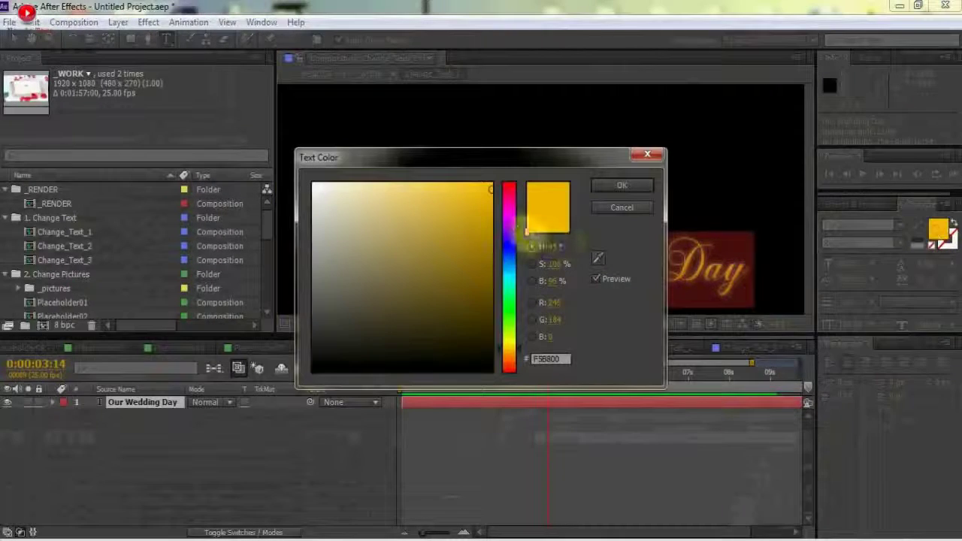
pyautogui.click(511, 215)
pyautogui.moveTo(510, 209); pyautogui.dragTo(510, 206)
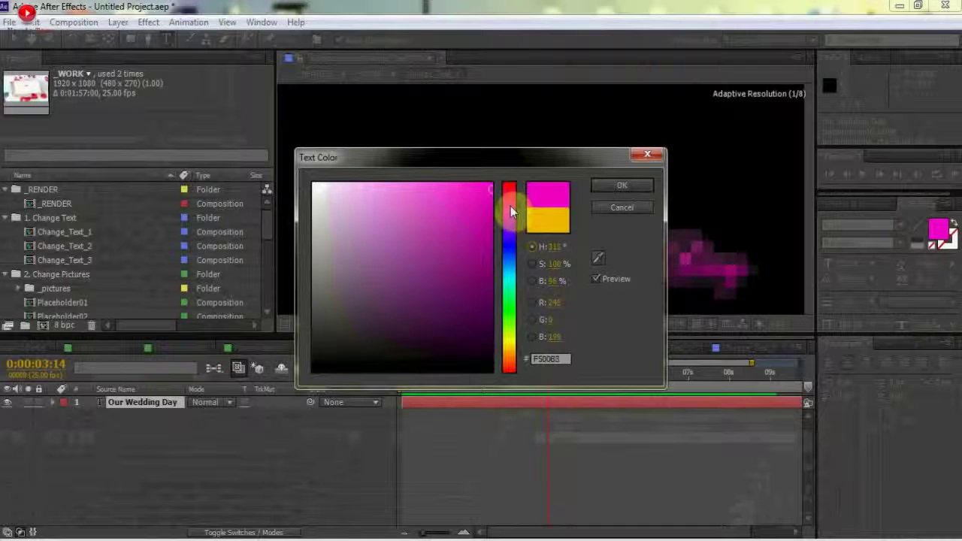
pyautogui.click(610, 190)
# Retype the title word by word so it reads "Our Wedding Day 2015"
pyautogui.moveTo(747, 271); pyautogui.dragTo(423, 274)
pyautogui.click(469, 269)
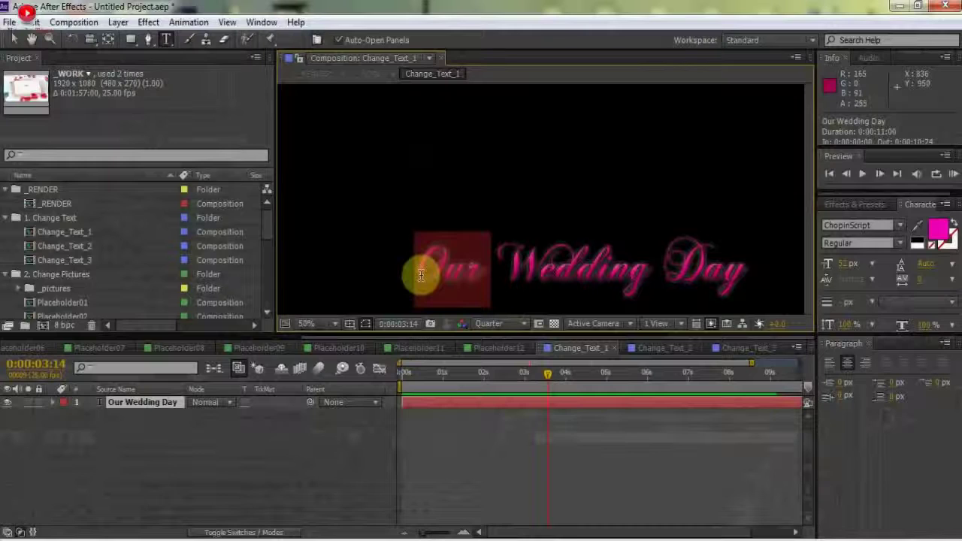
pyautogui.write('O')
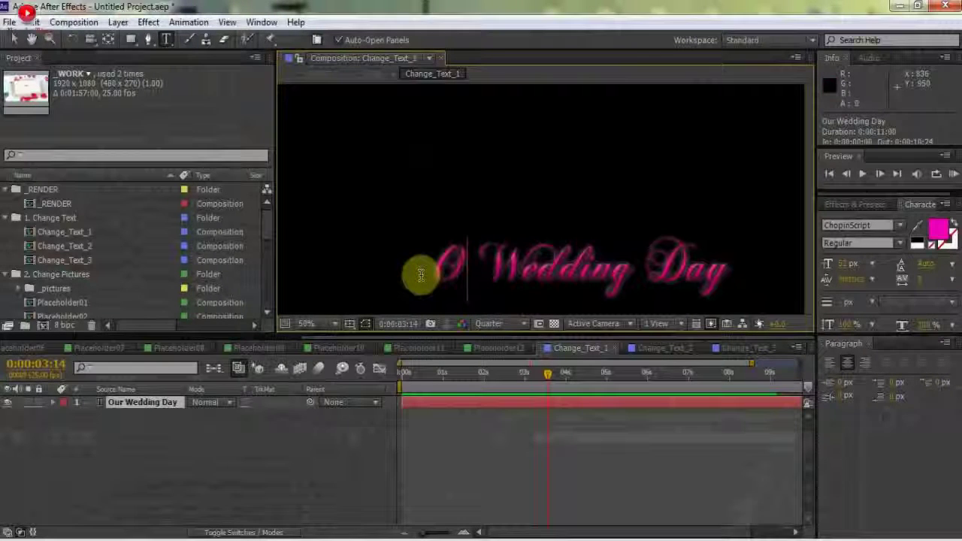
pyautogui.write('ur')
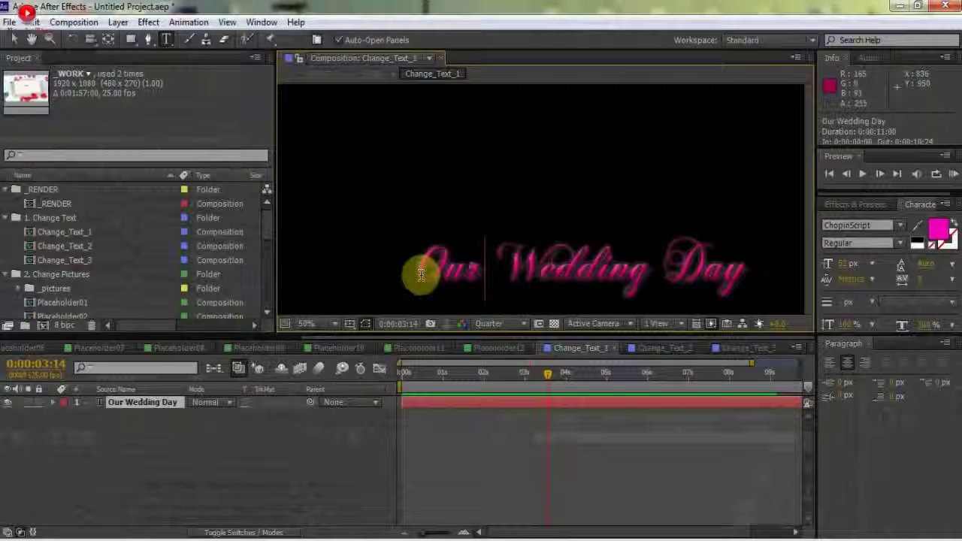
pyautogui.moveTo(494, 265); pyautogui.dragTo(635, 264)
pyautogui.write('Wedding')
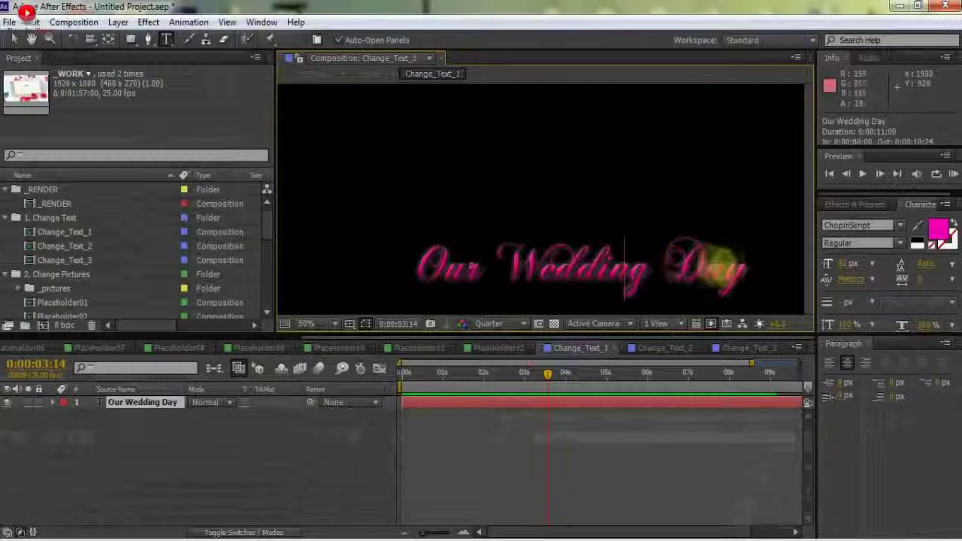
pyautogui.doubleClick(675, 272)
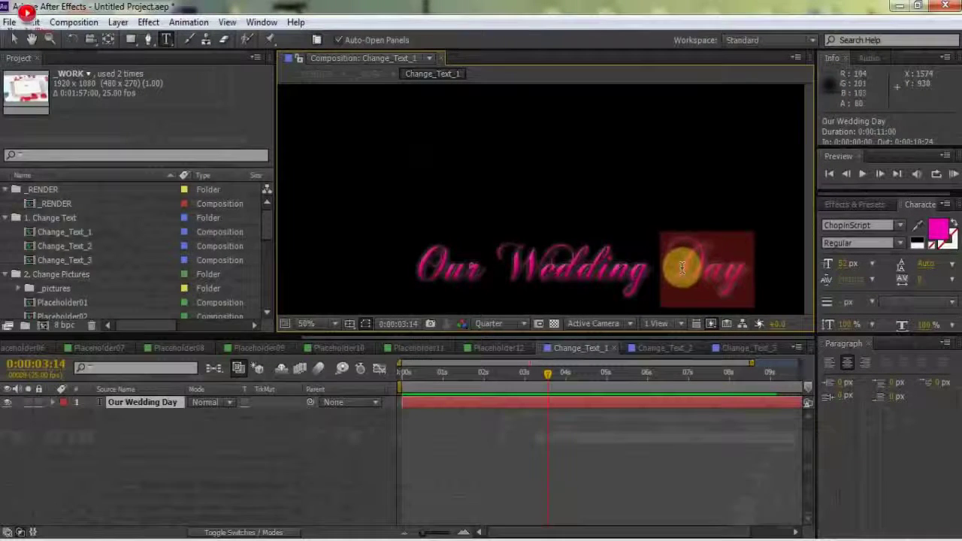
pyautogui.write('Day 2015')
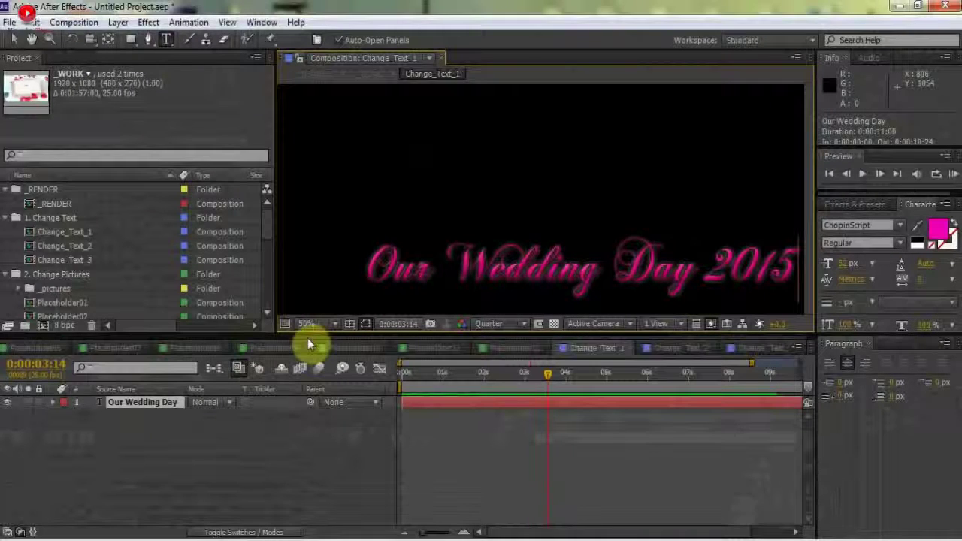
# Return to the _WORK composition and set its preview magnification to 25%
pyautogui.scroll(5, 340, 346)
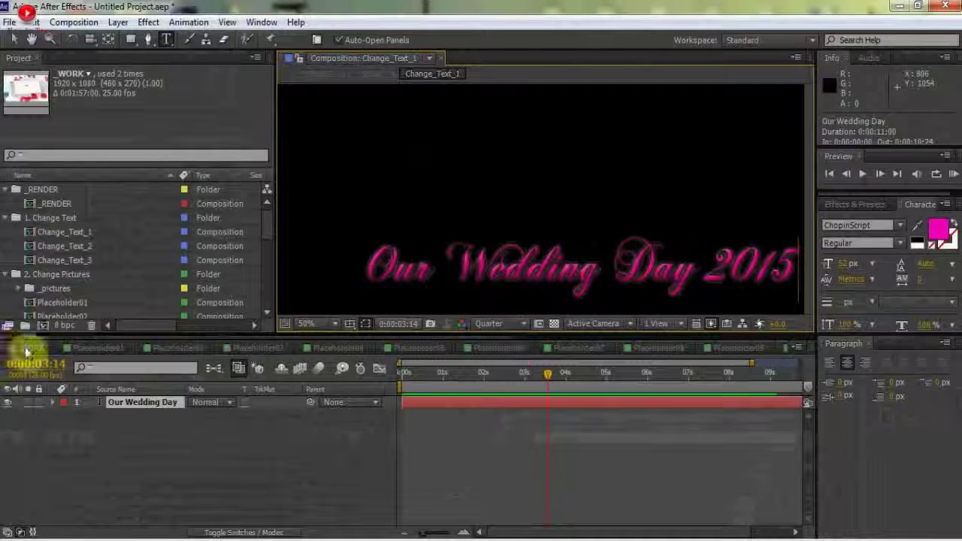
pyautogui.click(27, 349)
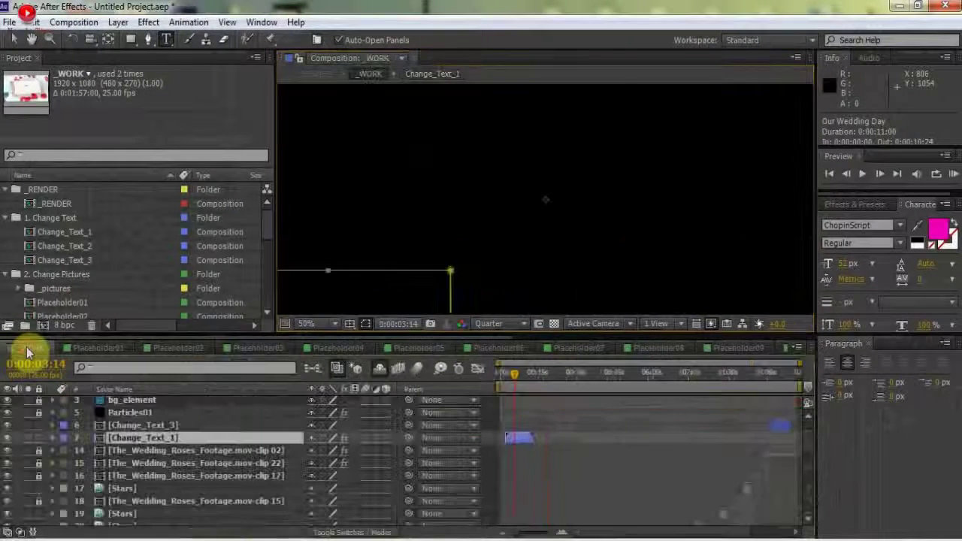
pyautogui.click(334, 324)
pyautogui.click(327, 161)
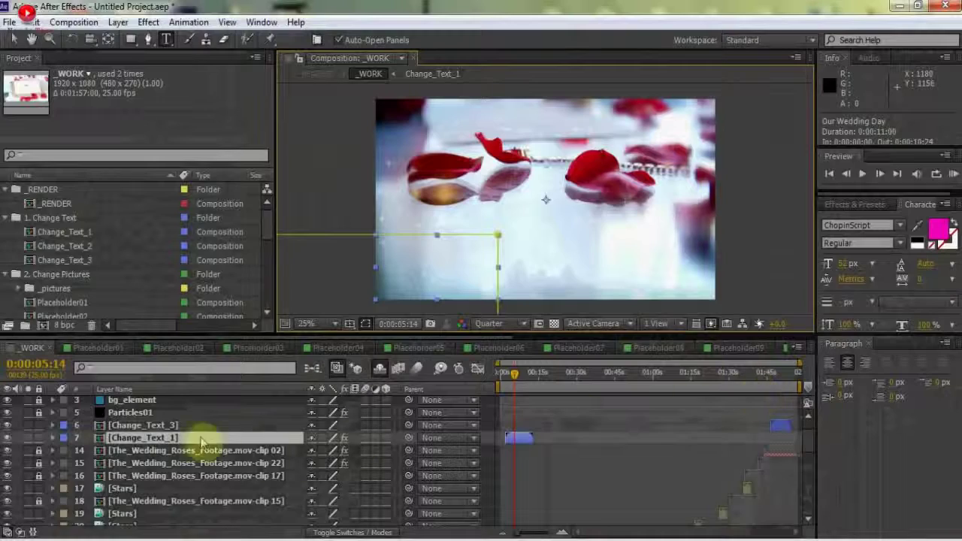
# Move the current time to 0:01:48:23 on the Change_Text_3 layer, then open the Change_Text_3 composition and select its text layer
pyautogui.click(169, 425)
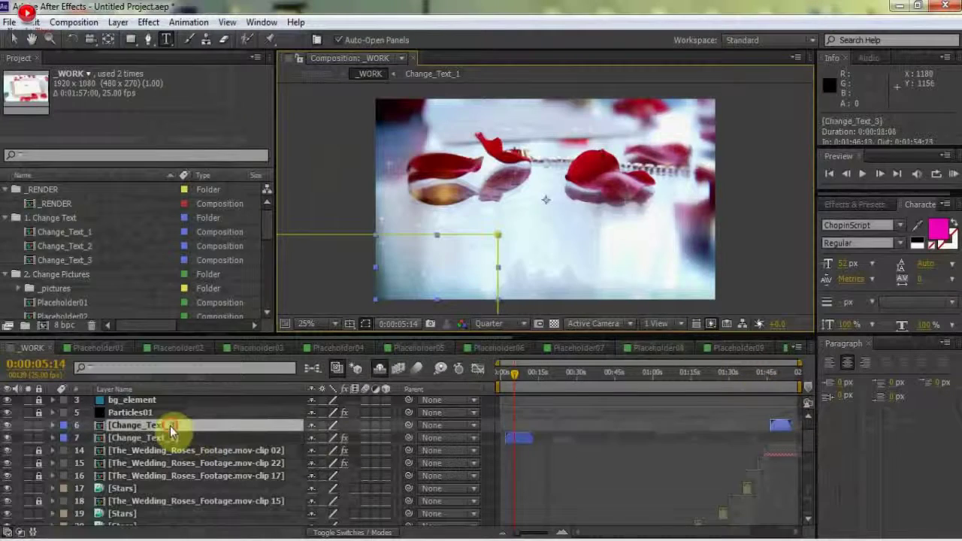
pyautogui.click(776, 373)
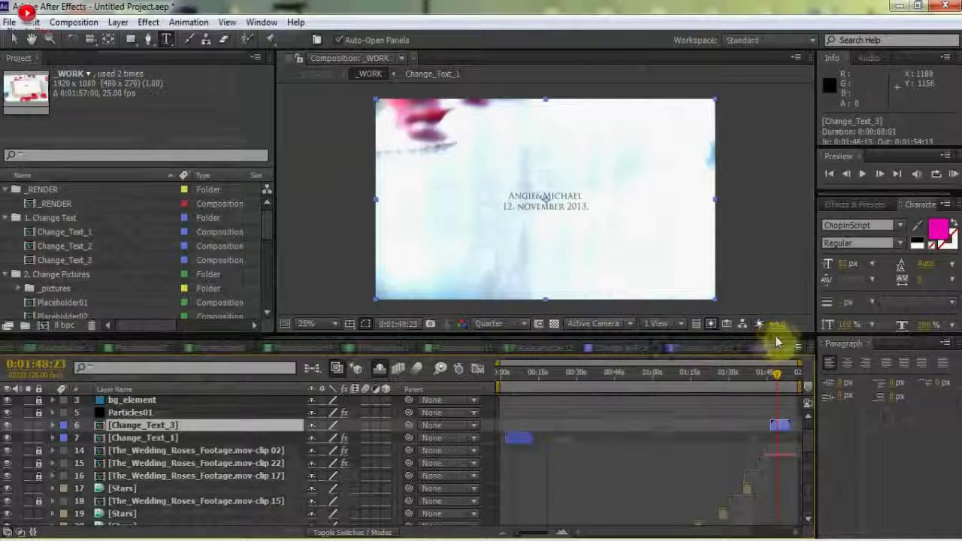
pyautogui.click(802, 342)
pyautogui.click(744, 347)
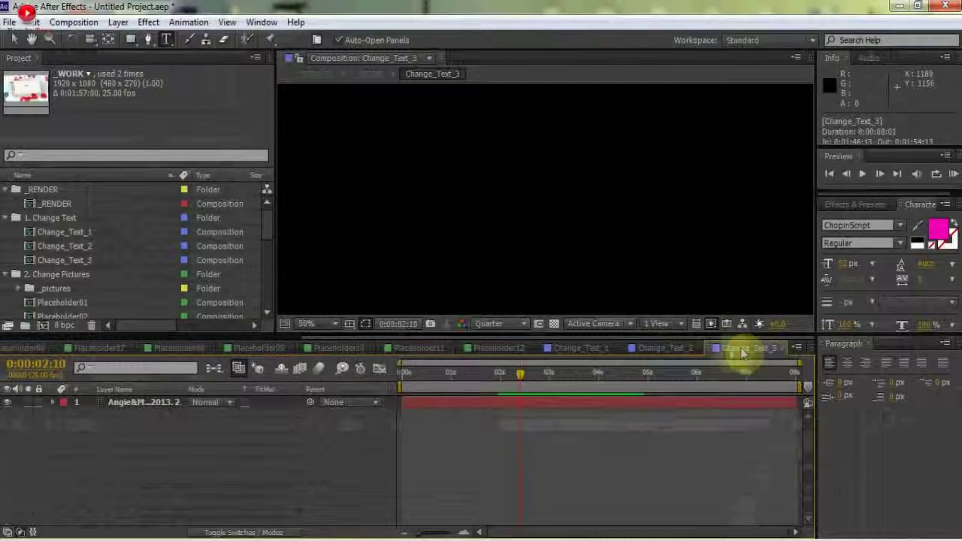
pyautogui.click(163, 404)
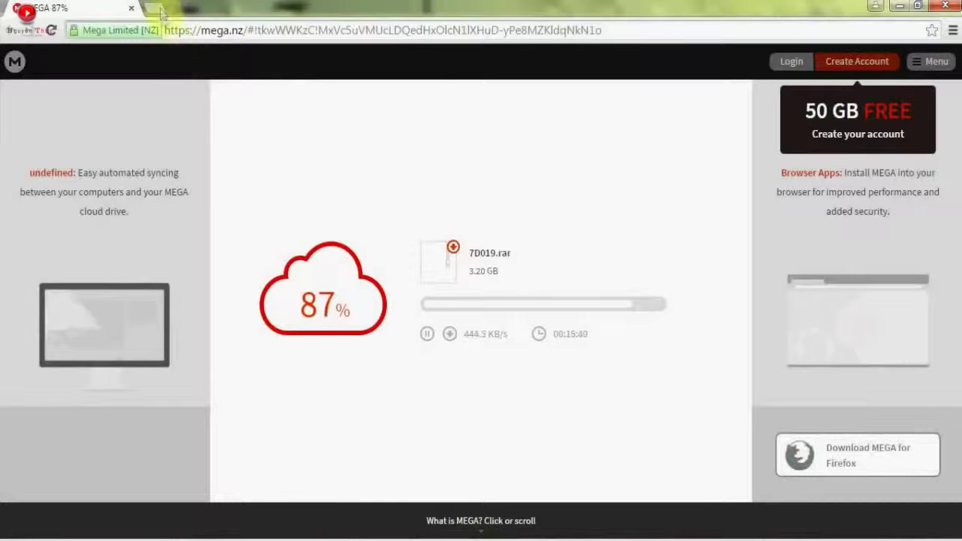
# Switch to the Chrome browser and write "Tex 1 tex 2" in a new tab's address bar
pyautogui.click(156, 7)
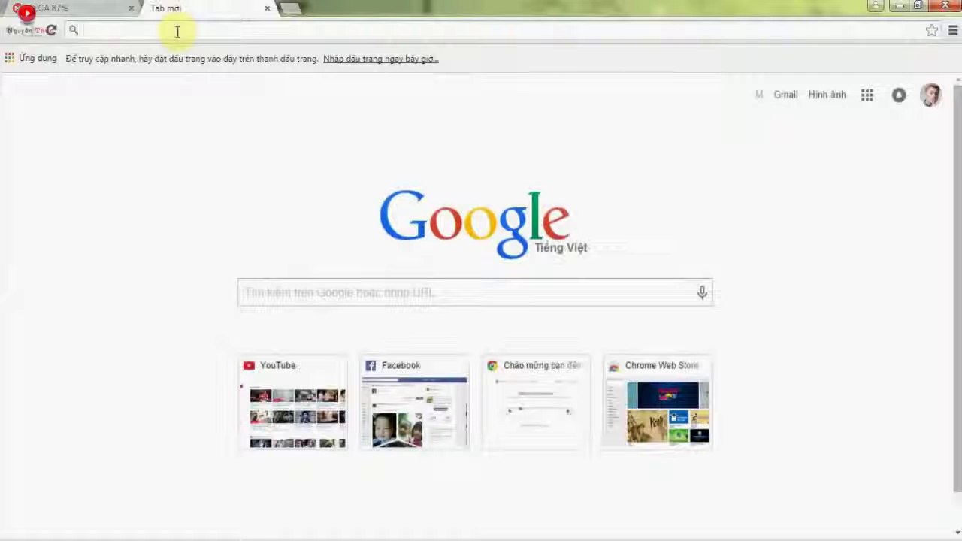
pyautogui.write('Te')
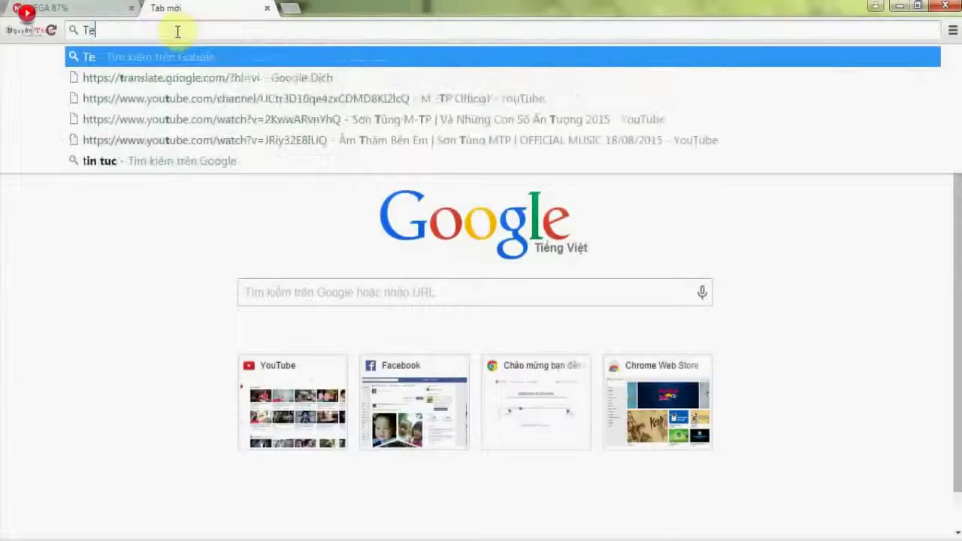
pyautogui.write('x 1')
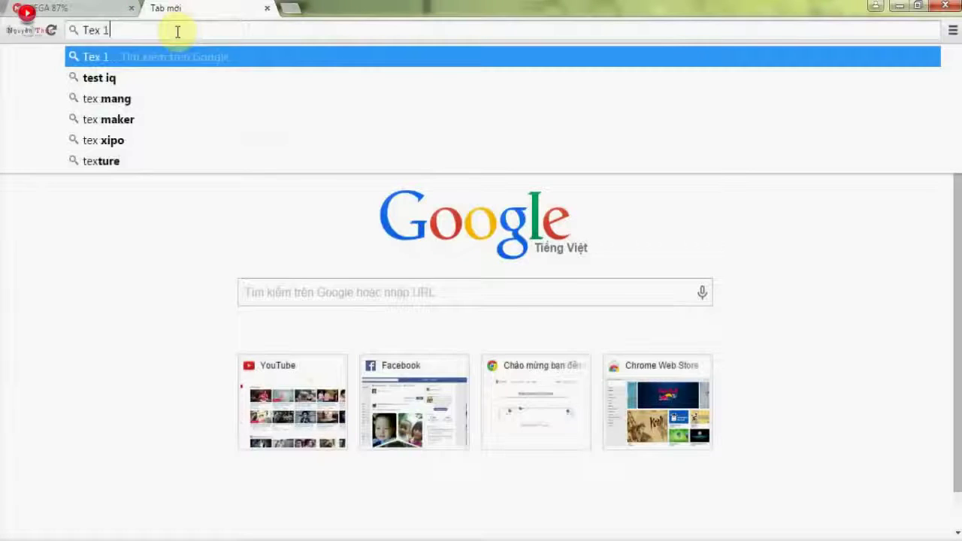
pyautogui.write(' te')
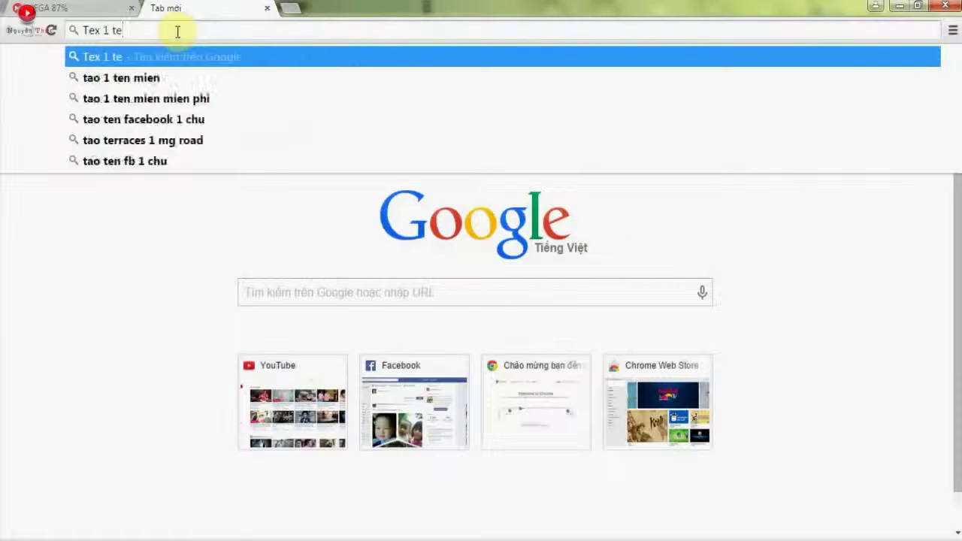
pyautogui.write('x 2')
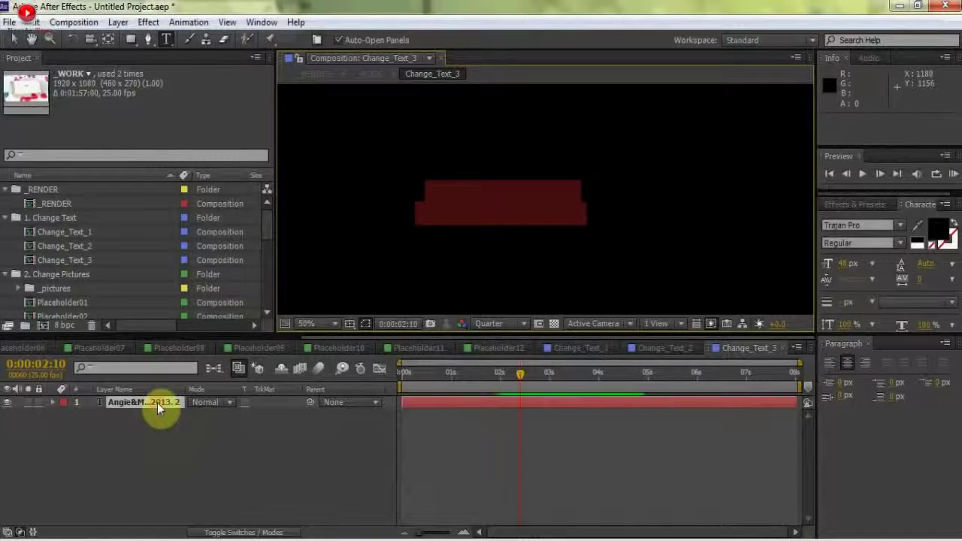
# Back in After Effects, replace the names and date text in Change_Text_3 with "Tex 1 tex 2"
pyautogui.click(157, 402)
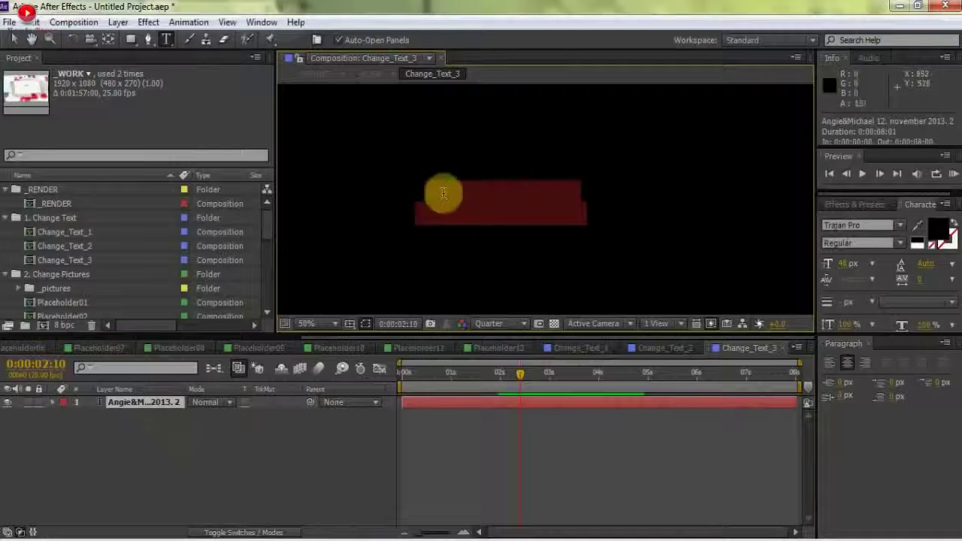
pyautogui.press('BackSpace')
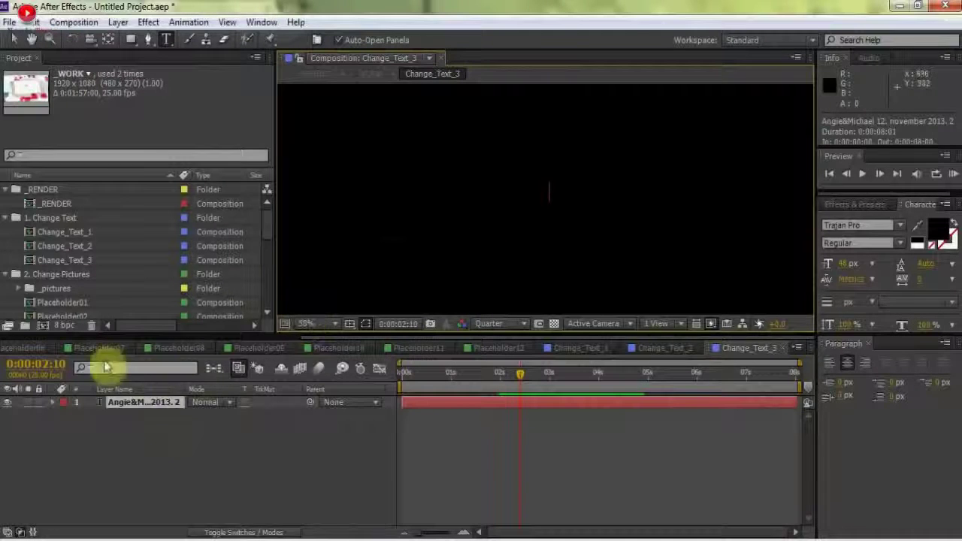
pyautogui.click(200, 476)
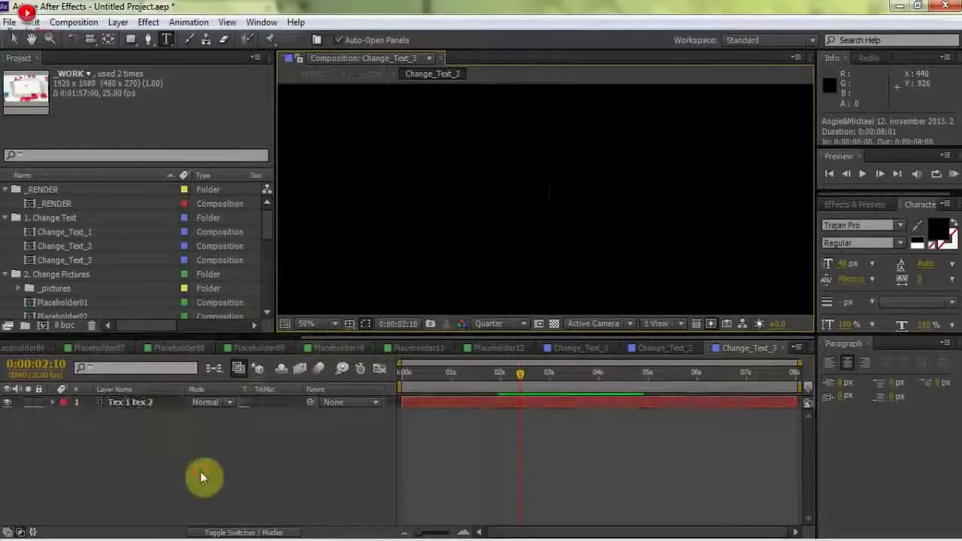
# Finish the text edit in Change_Text_3 and return to the _WORK composition to check the new text at 0:01:48:02
pyautogui.click(135, 402)
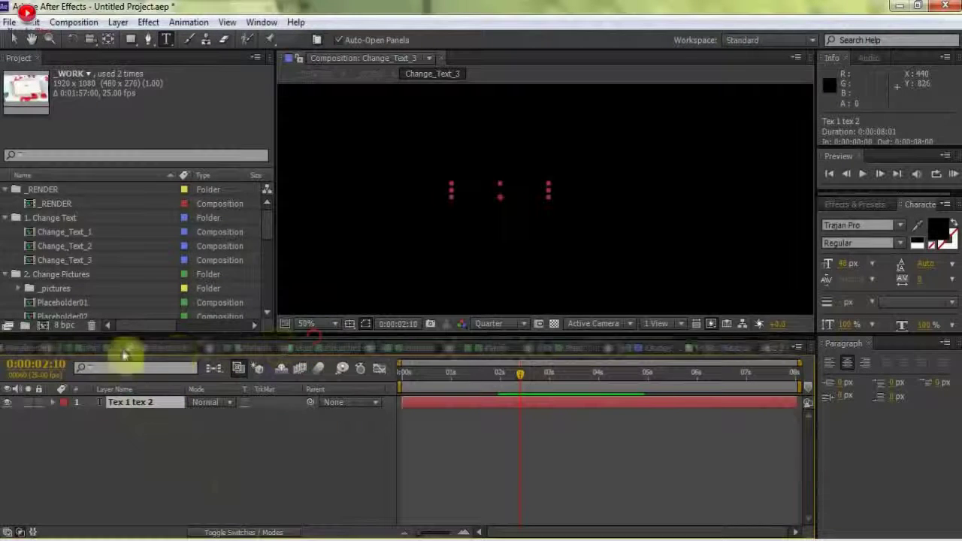
pyautogui.click(30, 348)
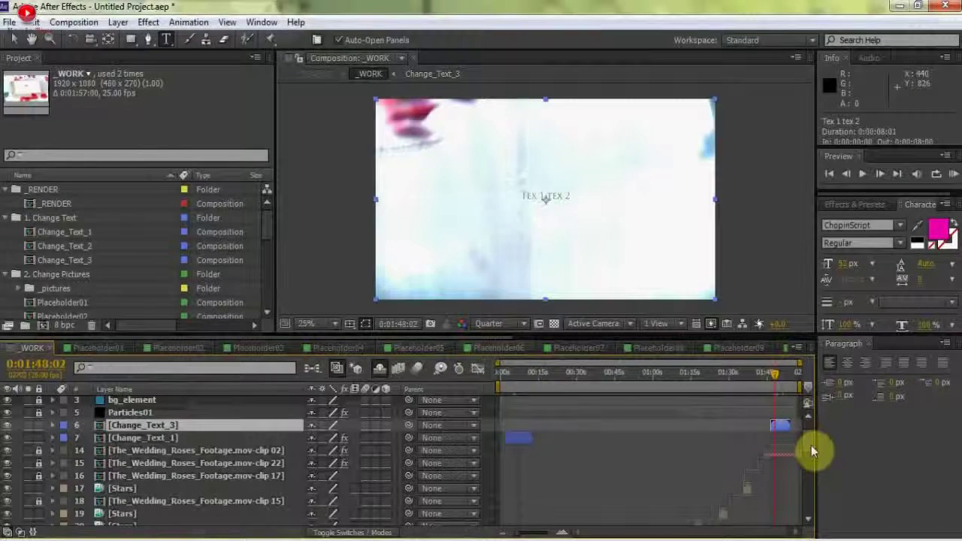
pyautogui.moveTo(810, 452); pyautogui.dragTo(806, 427)
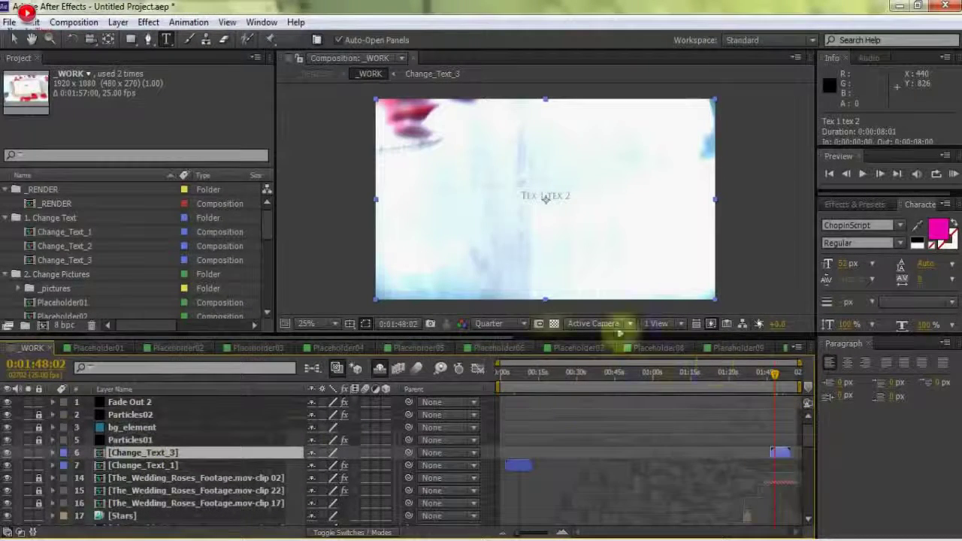
pyautogui.scroll(-3, 569, 346)
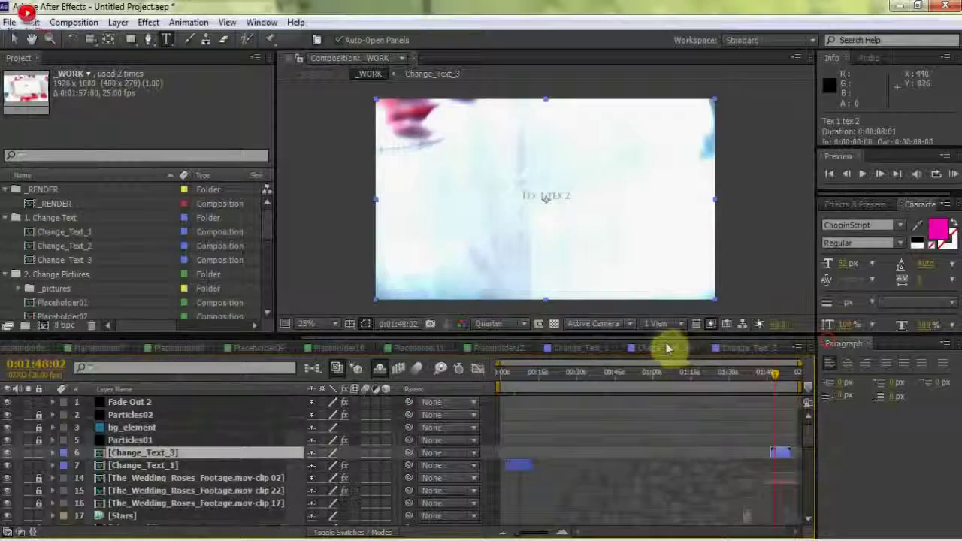
# Open the Change_Text_2 composition at 0:00:06:04 and set its preview magnification to 33.3%
pyautogui.click(668, 348)
pyautogui.click(557, 378)
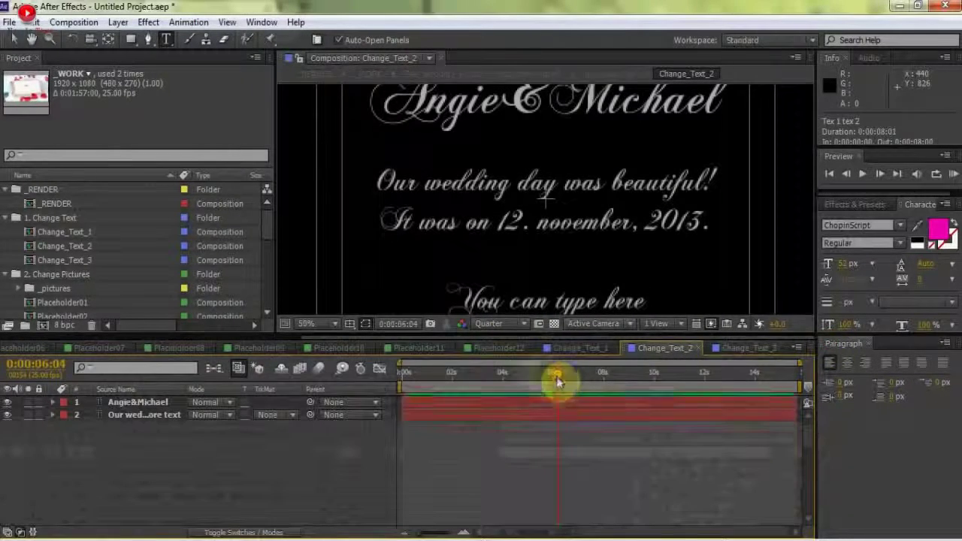
pyautogui.click(334, 324)
pyautogui.click(326, 182)
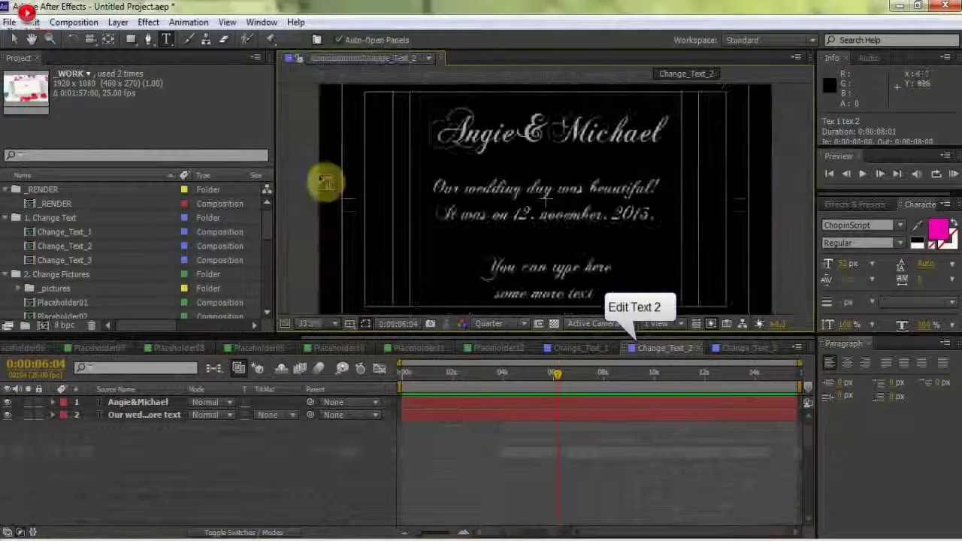
# Replace the two names in the heading text of Change_Text_2 with "Tex 1" and "Tex 2", keeping the ampersand
pyautogui.click(151, 404)
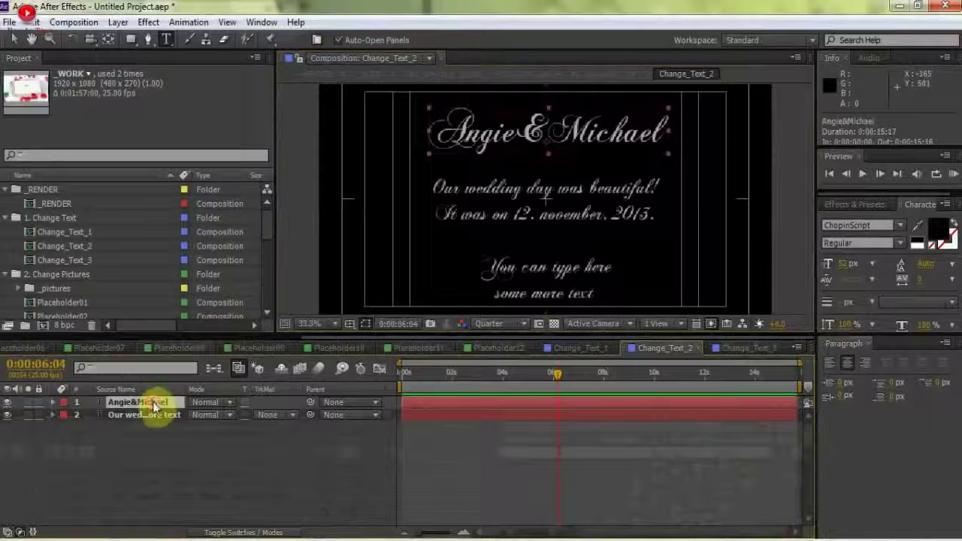
pyautogui.doubleClick(154, 403)
pyautogui.moveTo(520, 136); pyautogui.dragTo(444, 151)
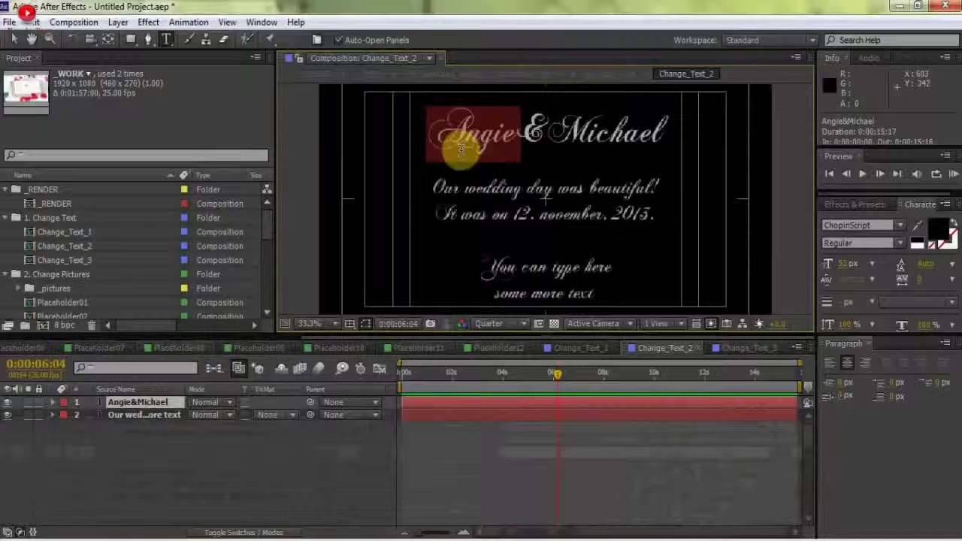
pyautogui.write('Jext')
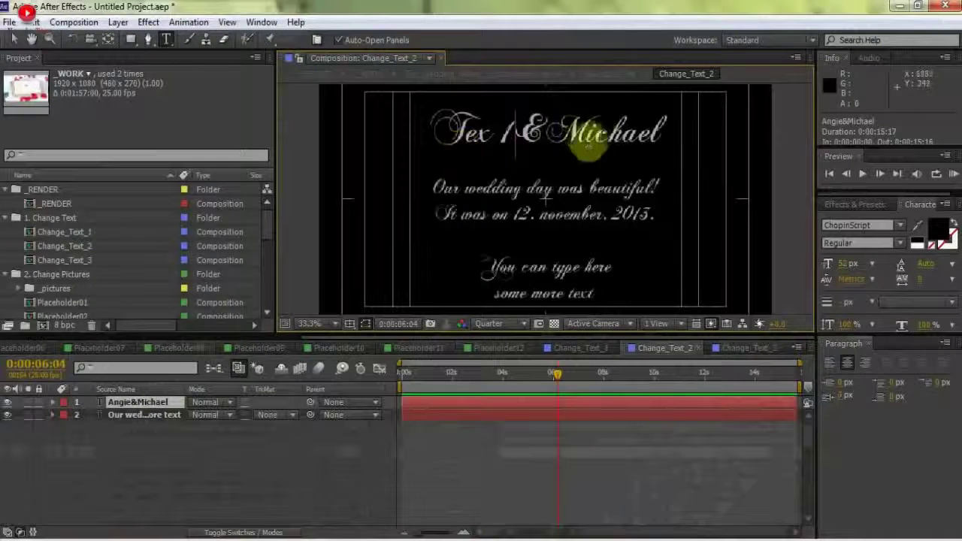
pyautogui.moveTo(658, 137); pyautogui.dragTo(567, 138)
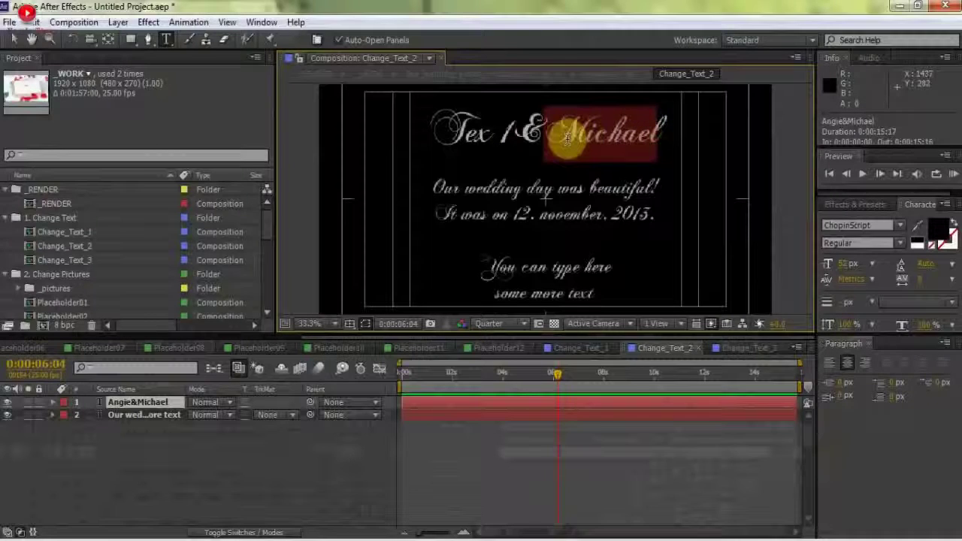
pyautogui.write('Tel')
pyautogui.write('x 2')
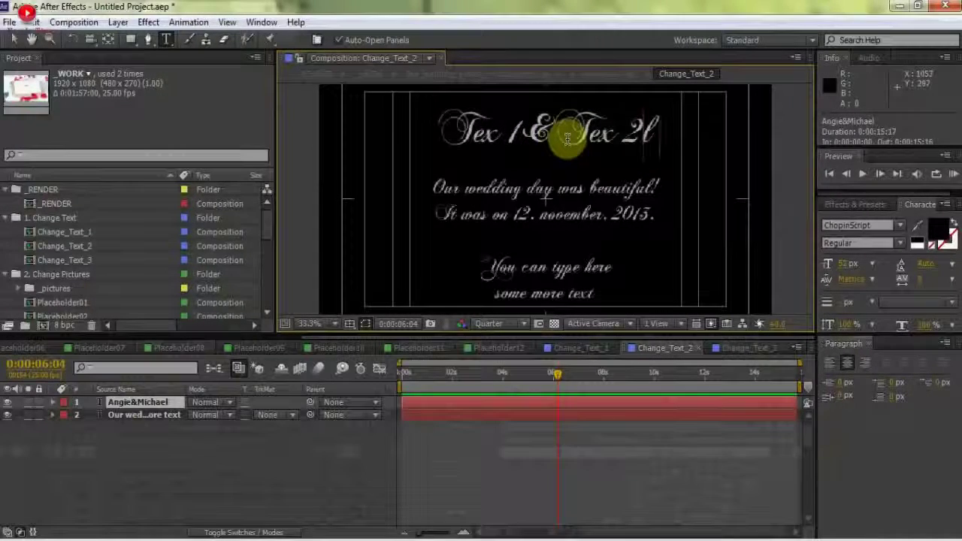
pyautogui.press('Delete')
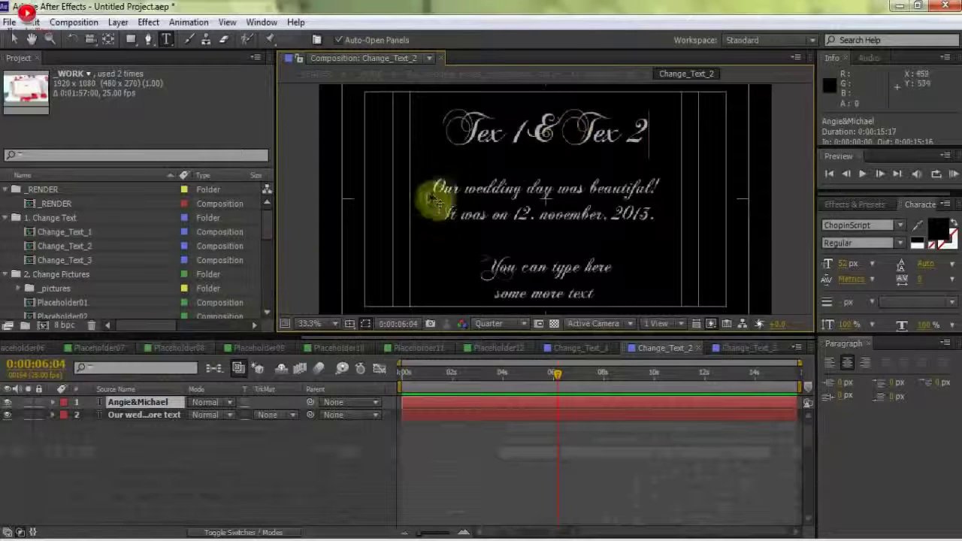
pyautogui.click(143, 404)
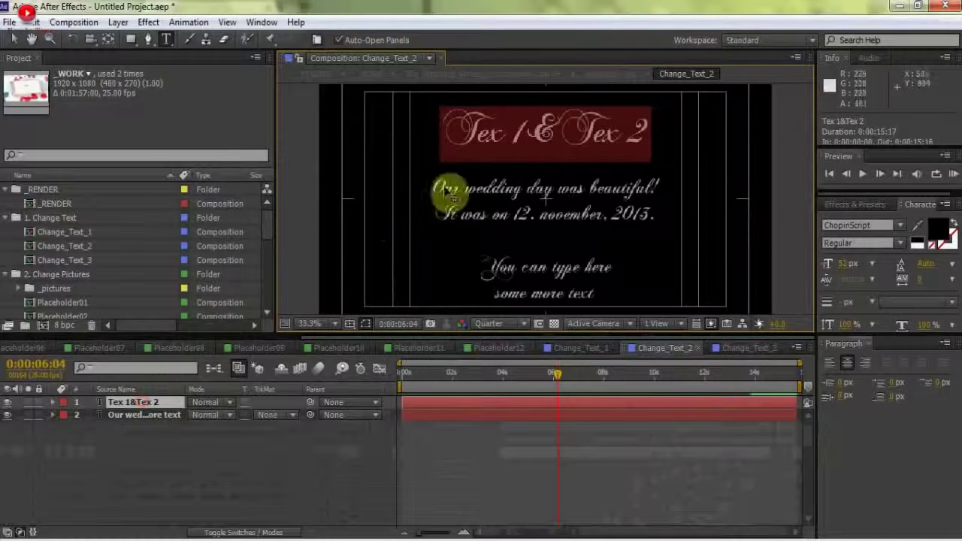
# Change the date in the message text of Change_Text_2 to "11. november, 2015."
pyautogui.click(146, 414)
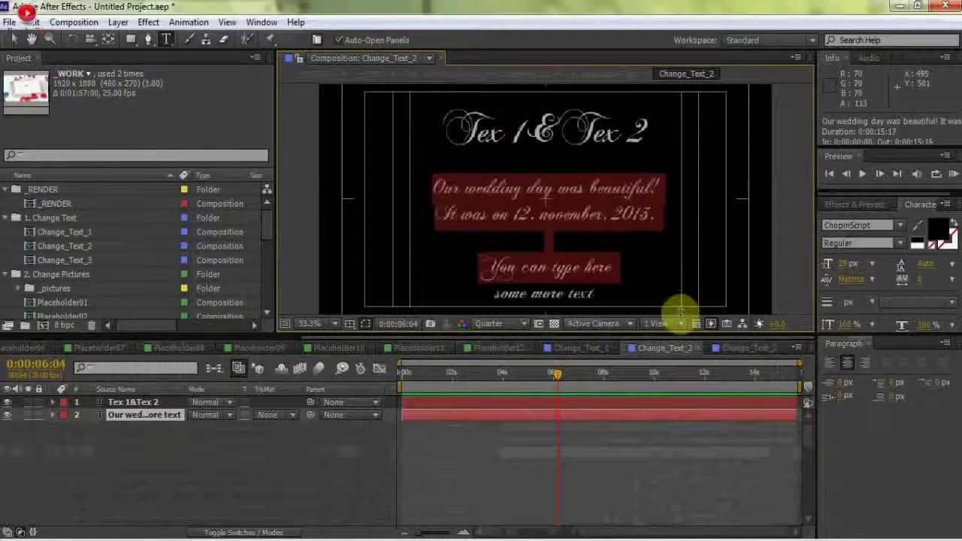
pyautogui.click(655, 217)
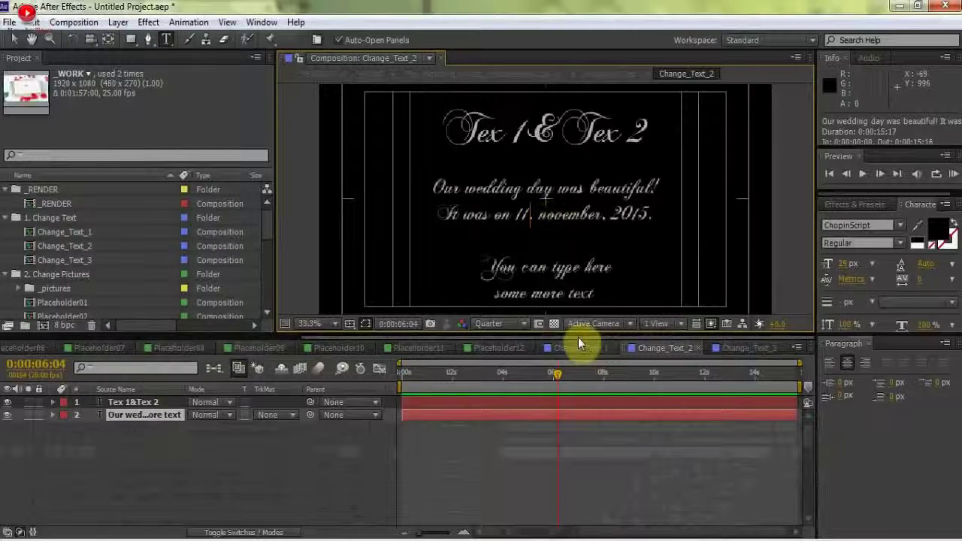
# Open the Placeholder01 composition, then collapse the expanded project folders and add a new folder at the project's top level
pyautogui.scroll(5, 451, 347)
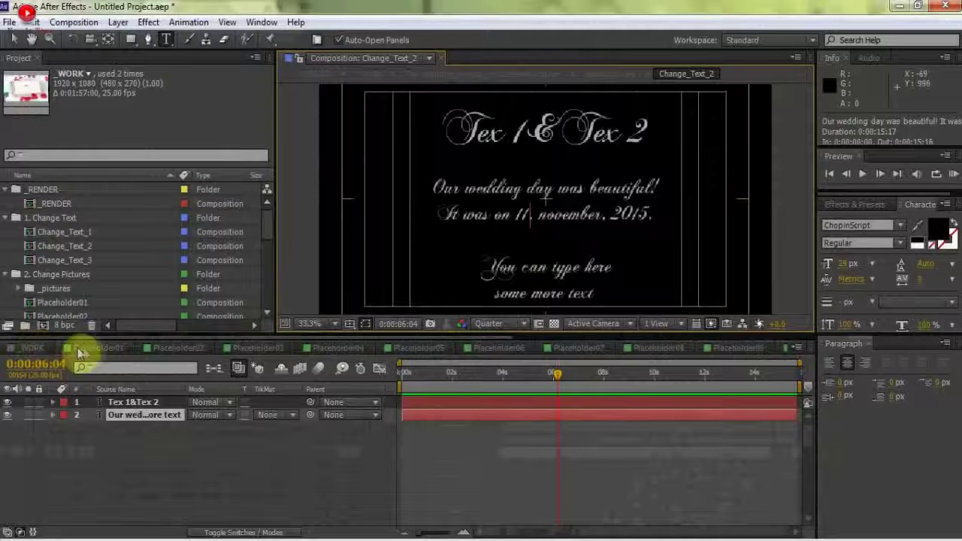
pyautogui.click(85, 351)
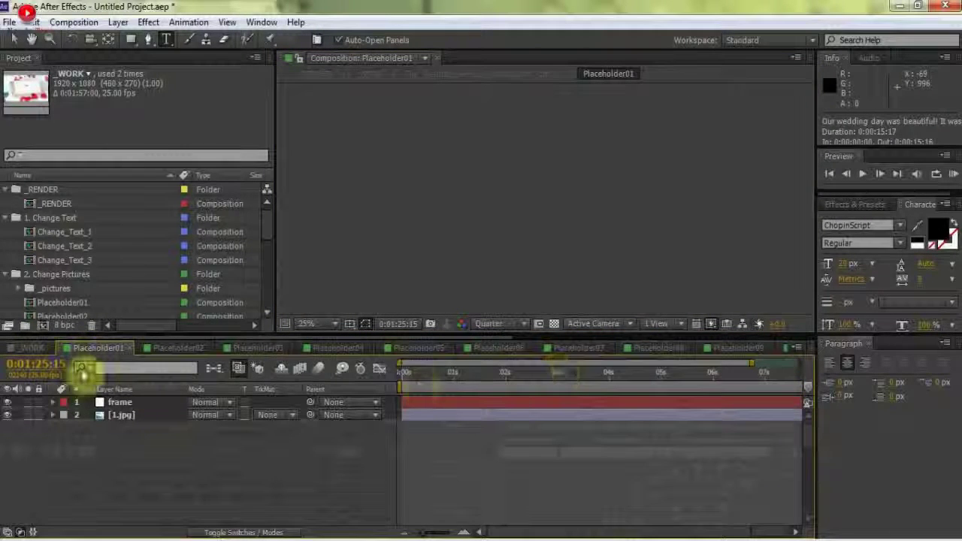
pyautogui.click(9, 217)
pyautogui.click(8, 231)
pyautogui.click(6, 189)
pyautogui.click(8, 259)
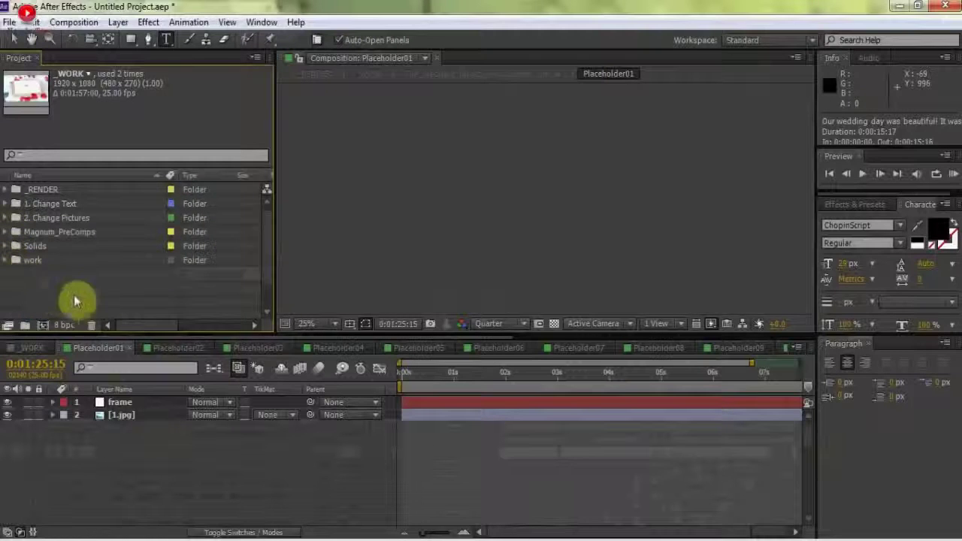
pyautogui.rightClick(105, 299)
pyautogui.click(150, 319)
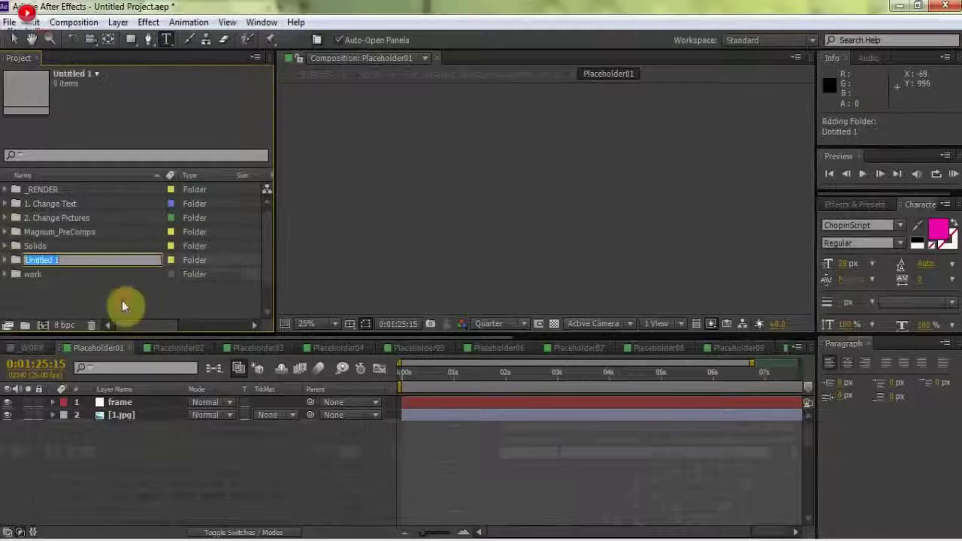
# Import the JPEG pictures from b through ht as footage and move them into the Untitled 1 folder
pyautogui.rightClick(122, 308)
pyautogui.moveTo(270, 364)
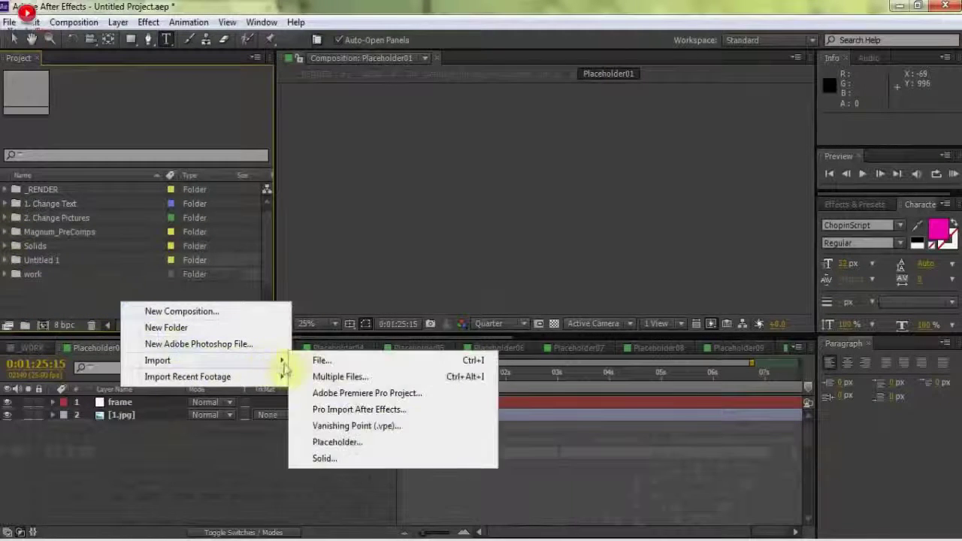
pyautogui.click(317, 365)
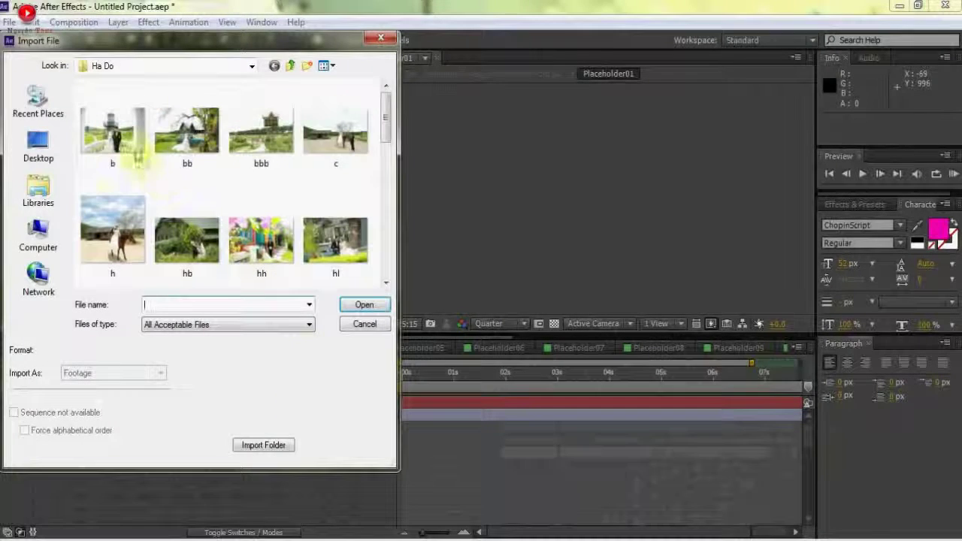
pyautogui.click(127, 148)
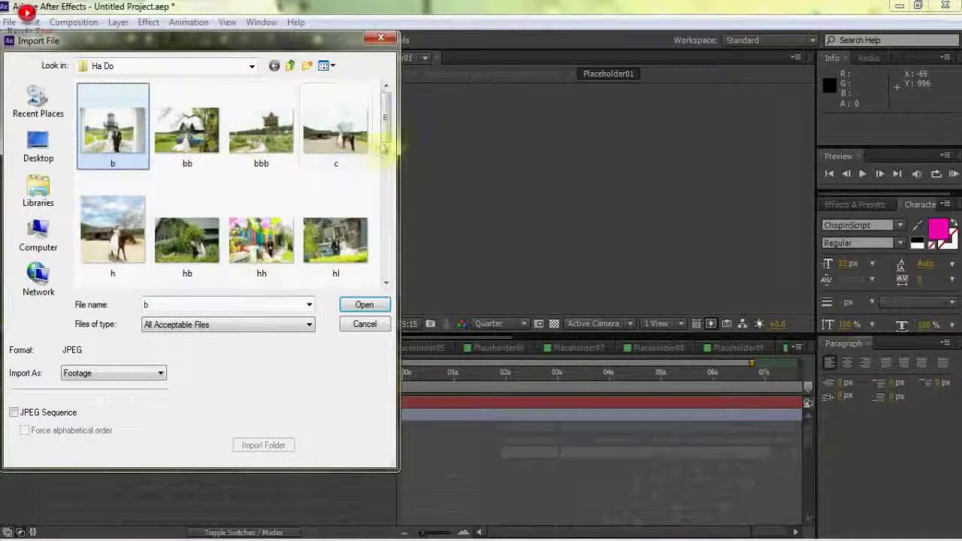
pyautogui.scroll(-3, 385, 146)
pyautogui.keyDown('shift'); pyautogui.click(335, 192); pyautogui.keyUp('shift')
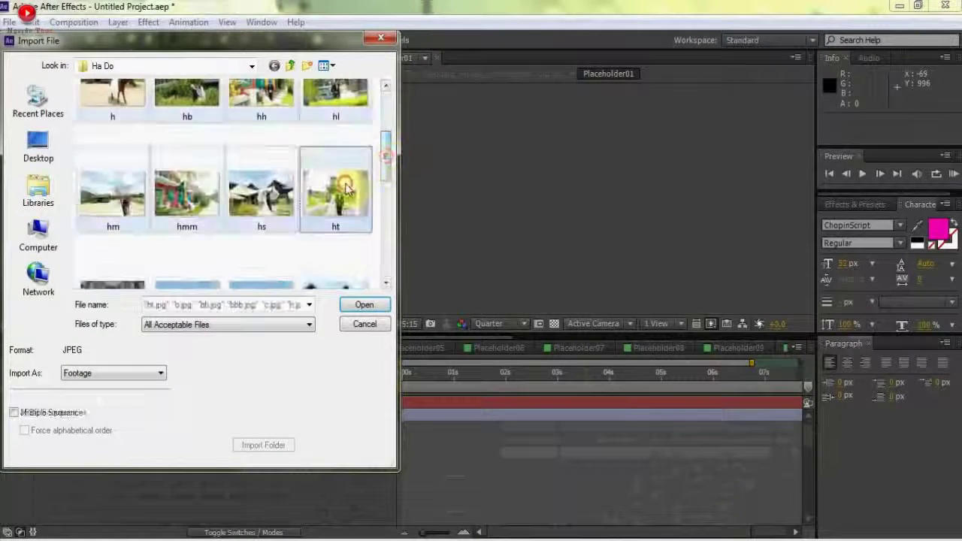
pyautogui.click(363, 306)
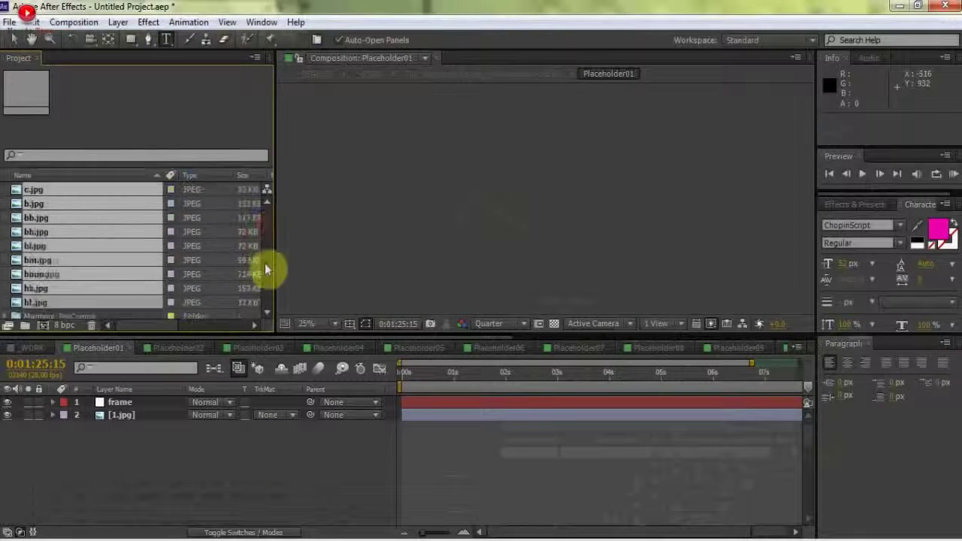
pyautogui.moveTo(62, 218); pyautogui.dragTo(68, 290)
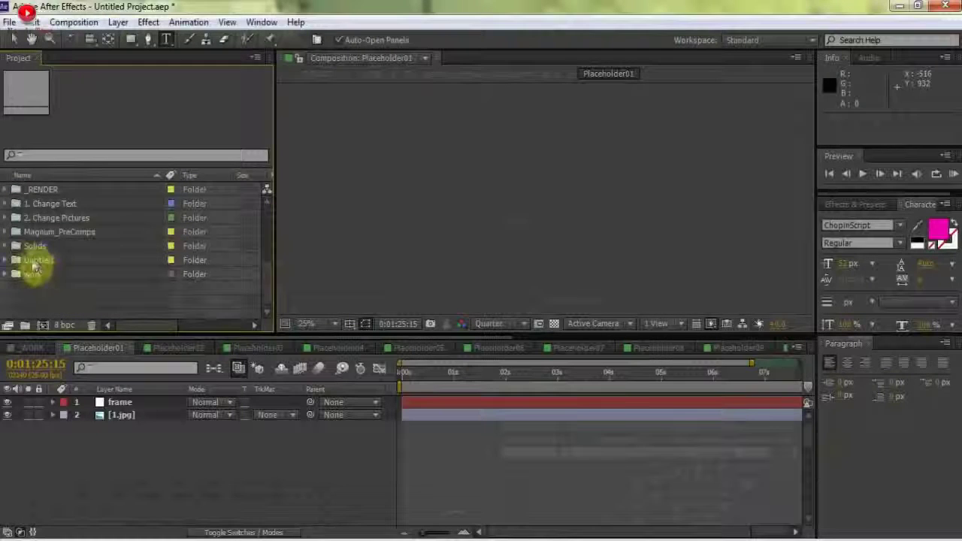
pyautogui.click(7, 260)
# At 0:00:00:24 in Placeholder01, place b.jpg directly beneath the frame layer and fit it to the composition width
pyautogui.click(48, 206)
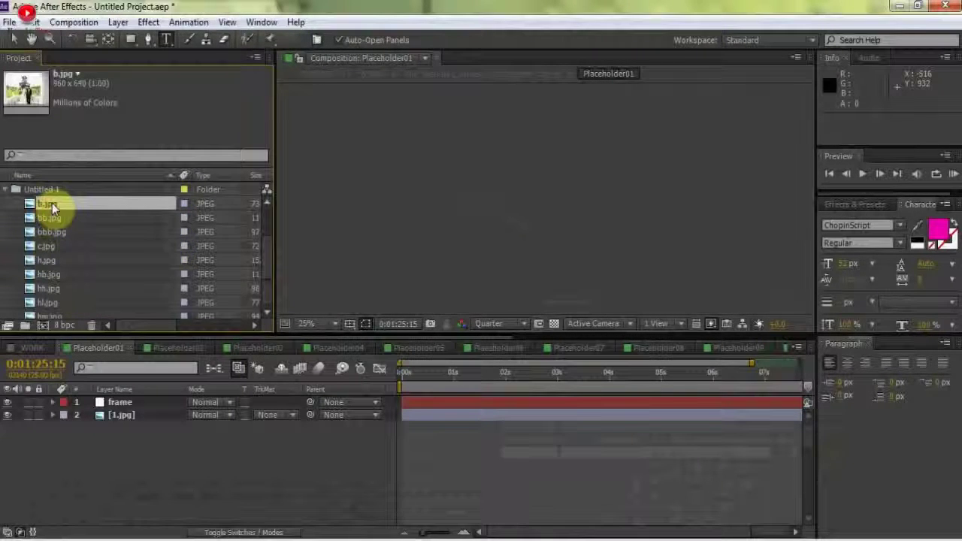
pyautogui.click(452, 374)
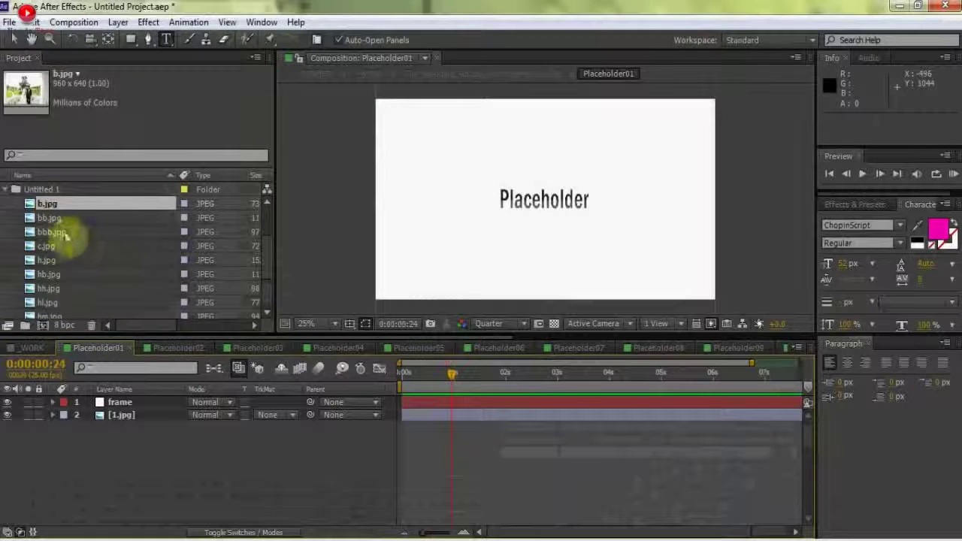
pyautogui.moveTo(53, 211); pyautogui.dragTo(133, 410)
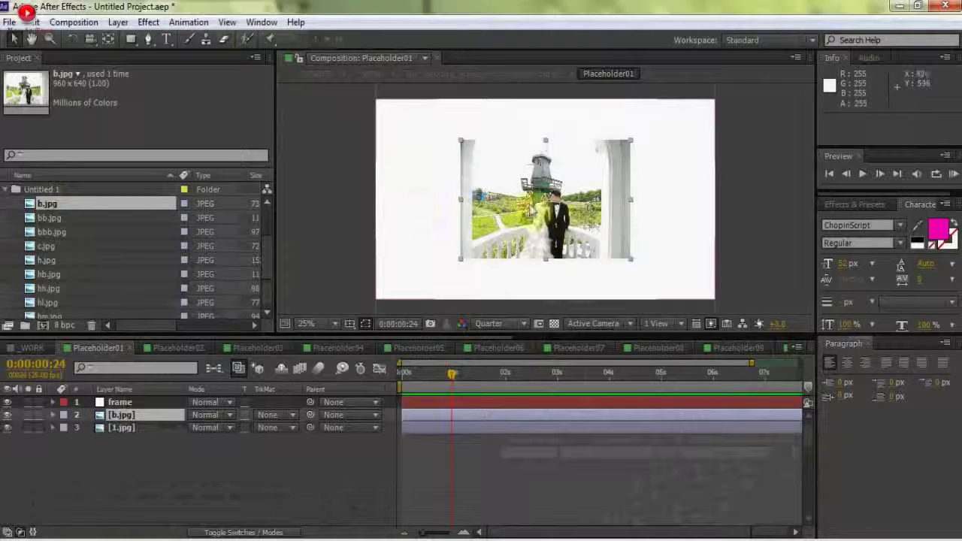
pyautogui.rightClick(531, 210)
pyautogui.moveTo(580, 131)
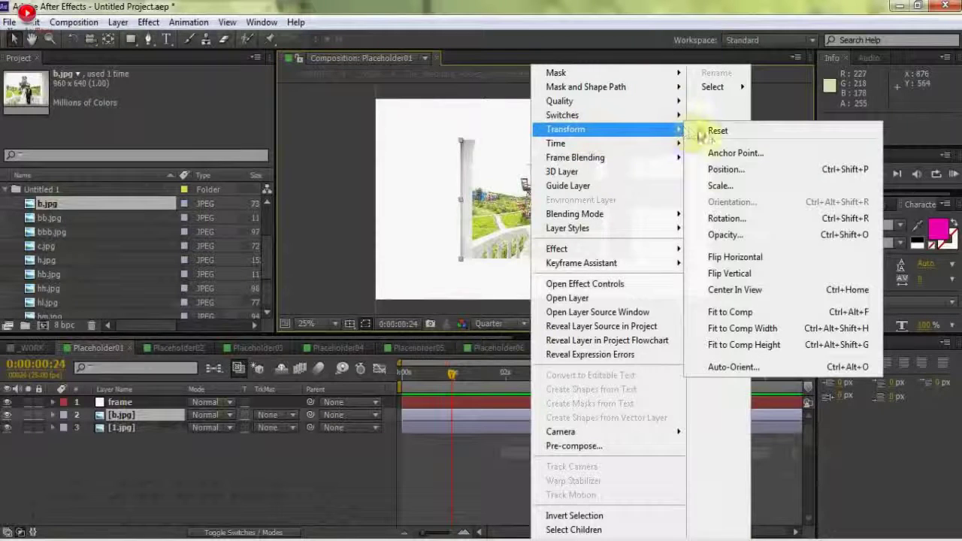
pyautogui.click(749, 337)
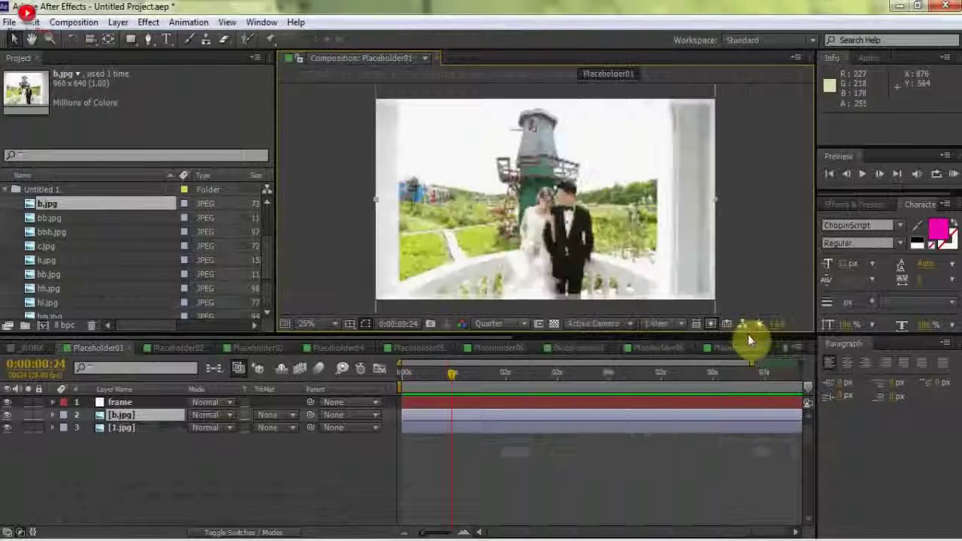
# In Placeholder02, place bb.jpg directly beneath the frame layer, go to 0:00:04:02 and fit the photo to the composition width
pyautogui.click(170, 349)
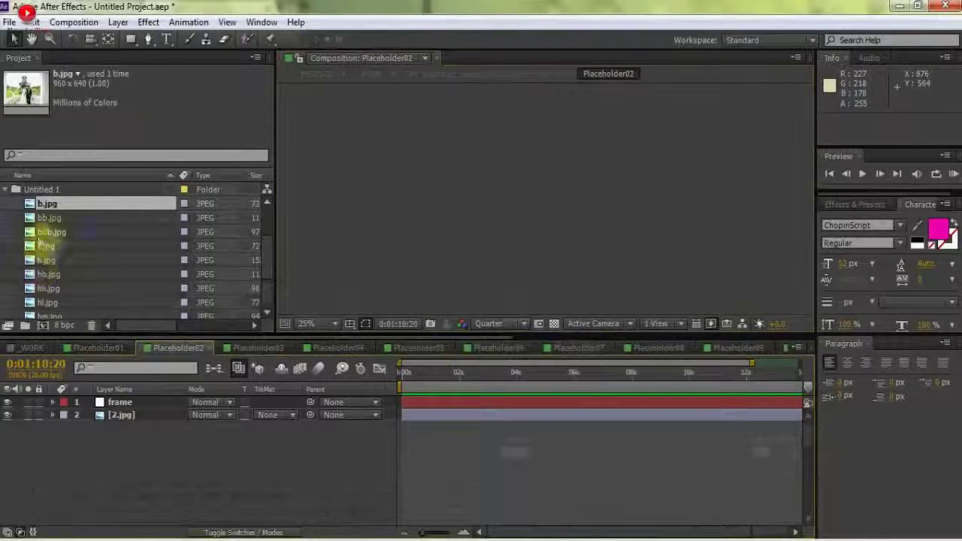
pyautogui.click(43, 220)
pyautogui.moveTo(47, 219); pyautogui.dragTo(118, 409)
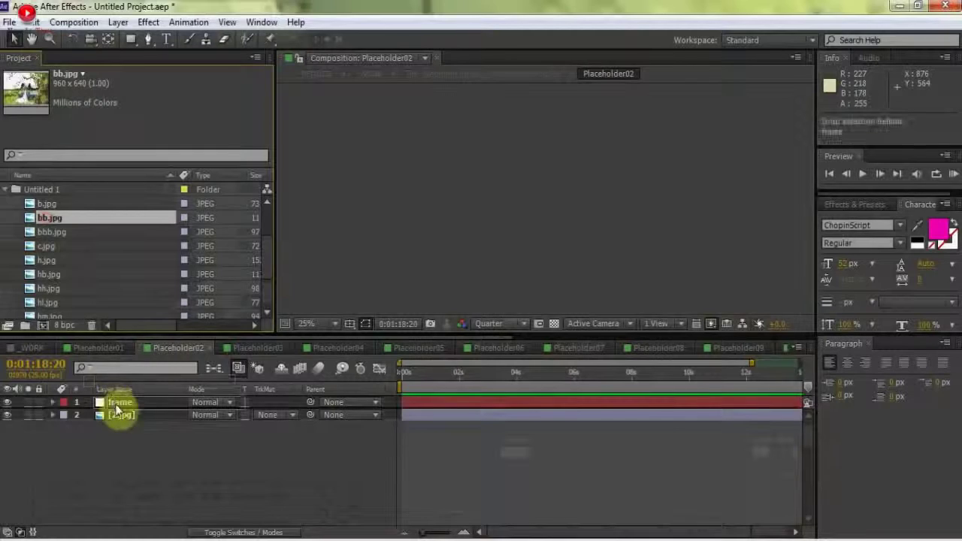
pyautogui.click(519, 373)
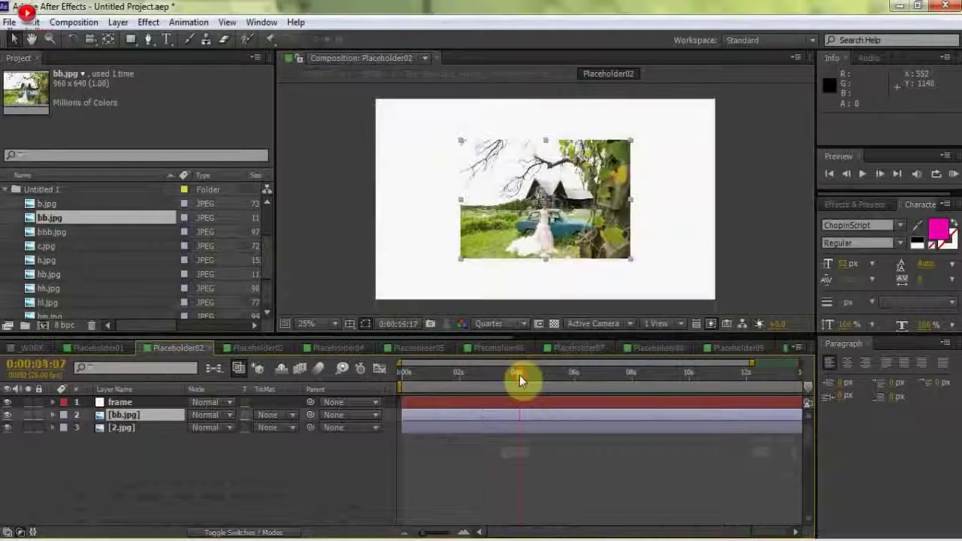
pyautogui.rightClick(511, 225)
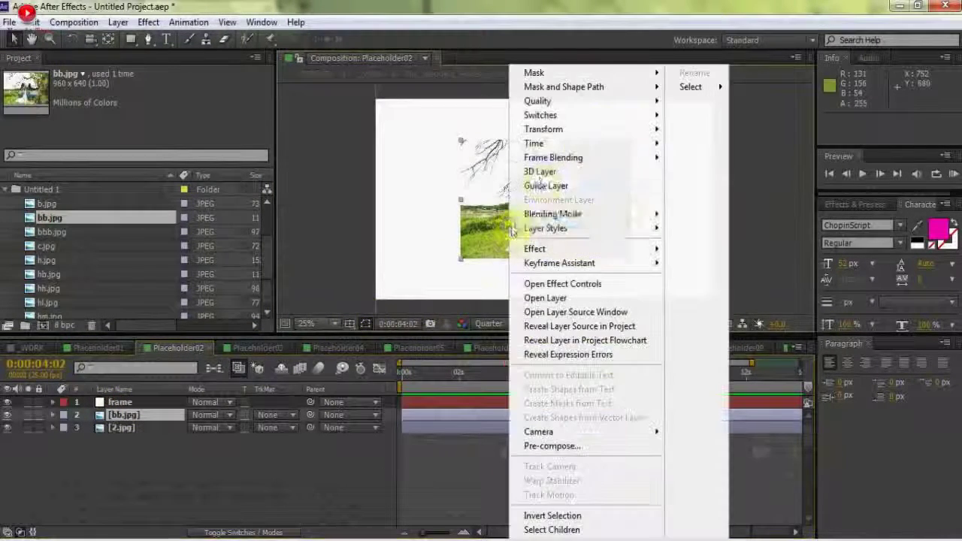
pyautogui.moveTo(656, 135)
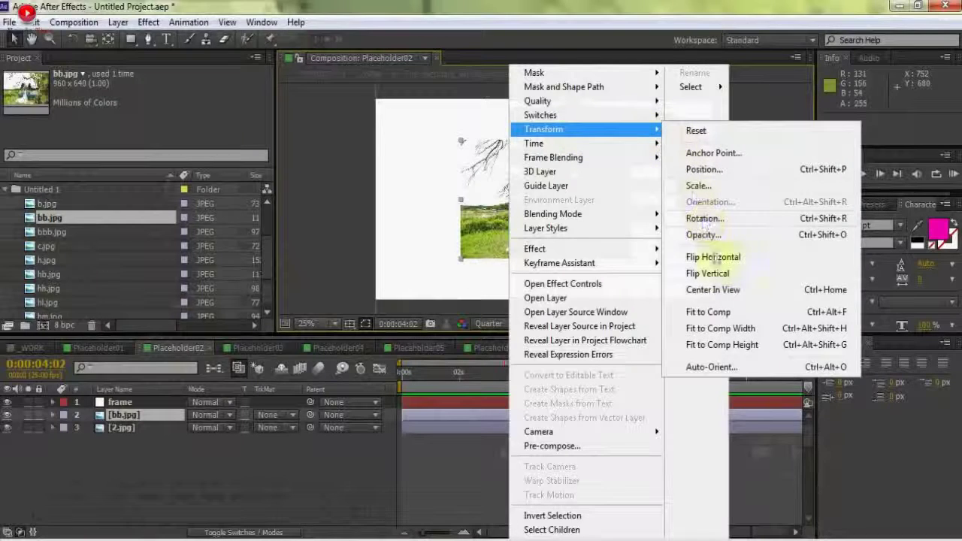
pyautogui.click(720, 328)
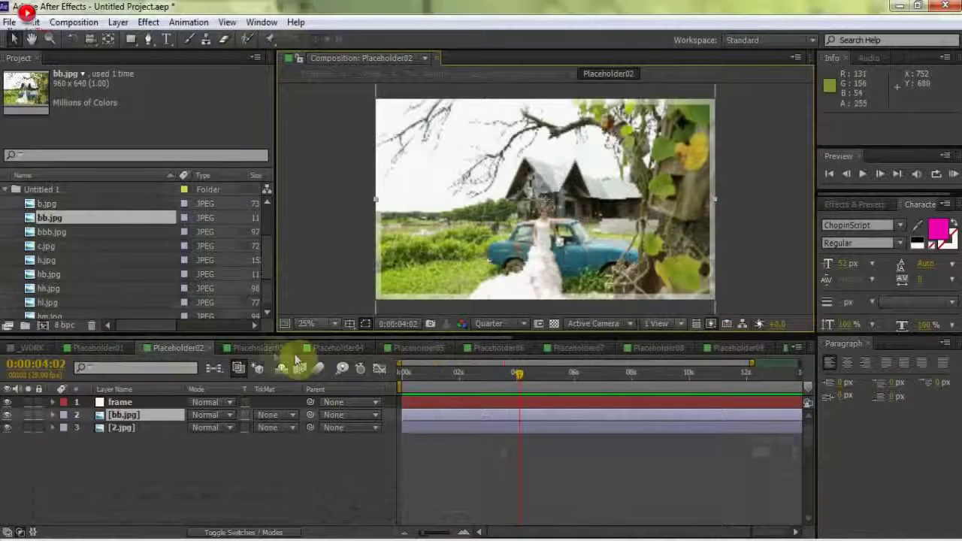
# In Placeholder03, place bbb.jpg directly beneath the frame layer, go to 0:00:01:21 and fit the photo to the composition width
pyautogui.click(259, 348)
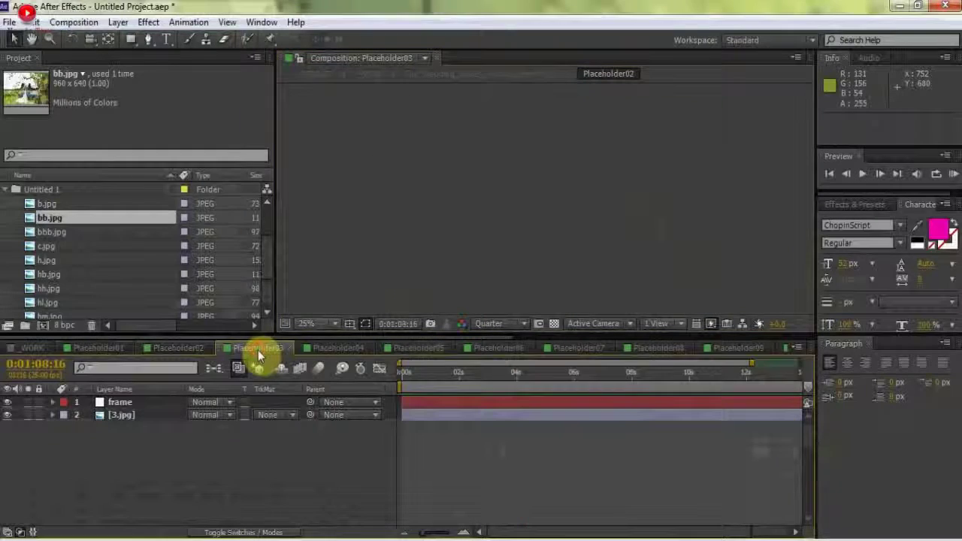
pyautogui.click(48, 235)
pyautogui.moveTo(48, 234); pyautogui.dragTo(107, 408)
pyautogui.click(456, 373)
pyautogui.rightClick(514, 225)
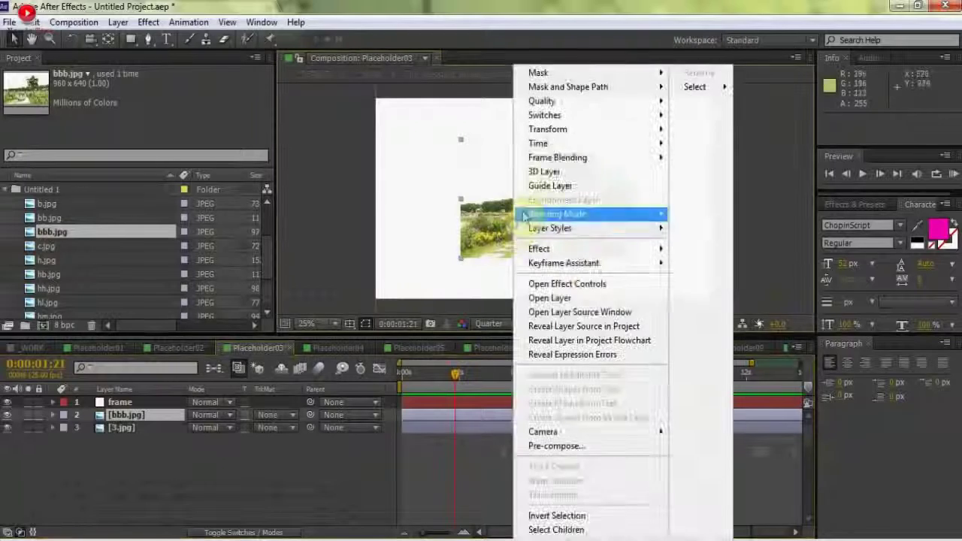
pyautogui.moveTo(553, 135)
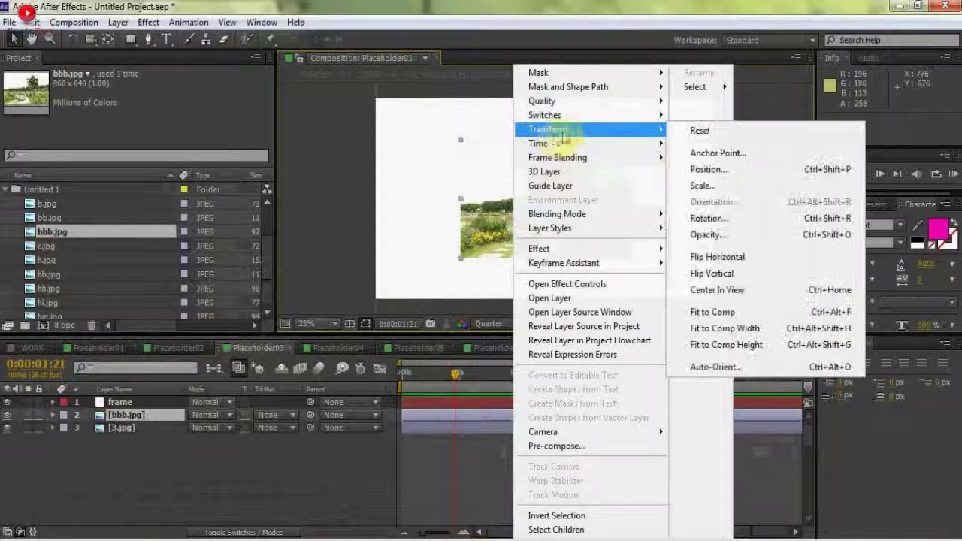
pyautogui.click(720, 330)
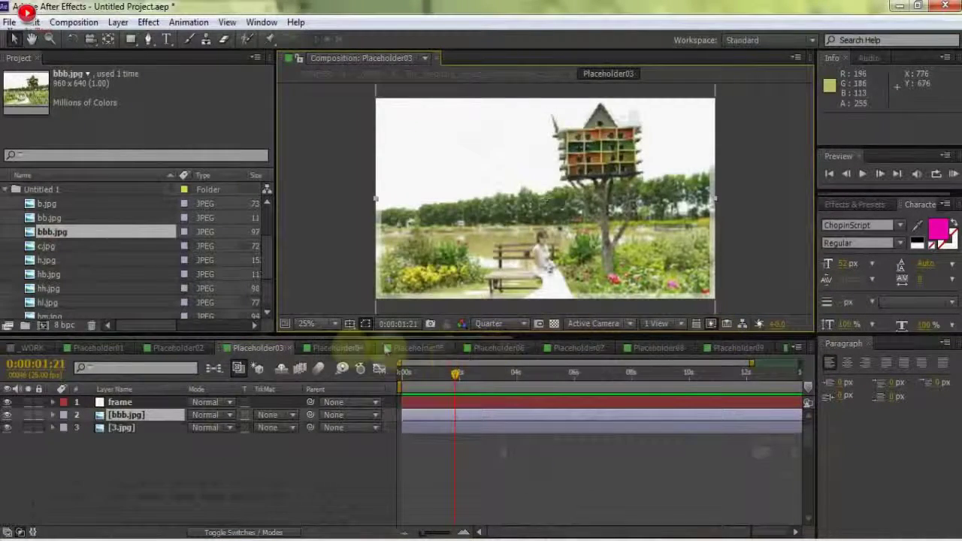
# In Placeholder04, place c.jpg directly beneath the frame layer, go to 0:00:02:16 and fit the photo to the composition width
pyautogui.click(342, 349)
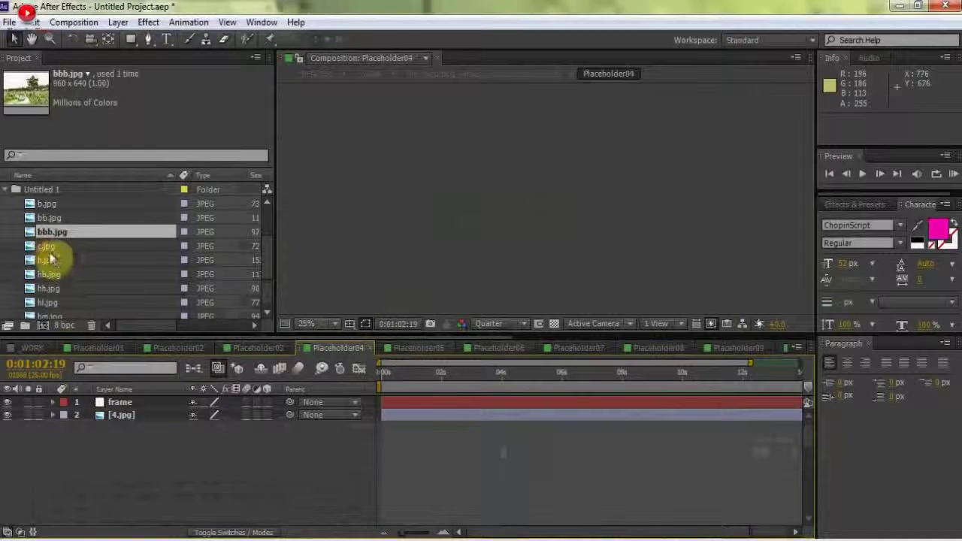
pyautogui.moveTo(50, 248); pyautogui.dragTo(106, 412)
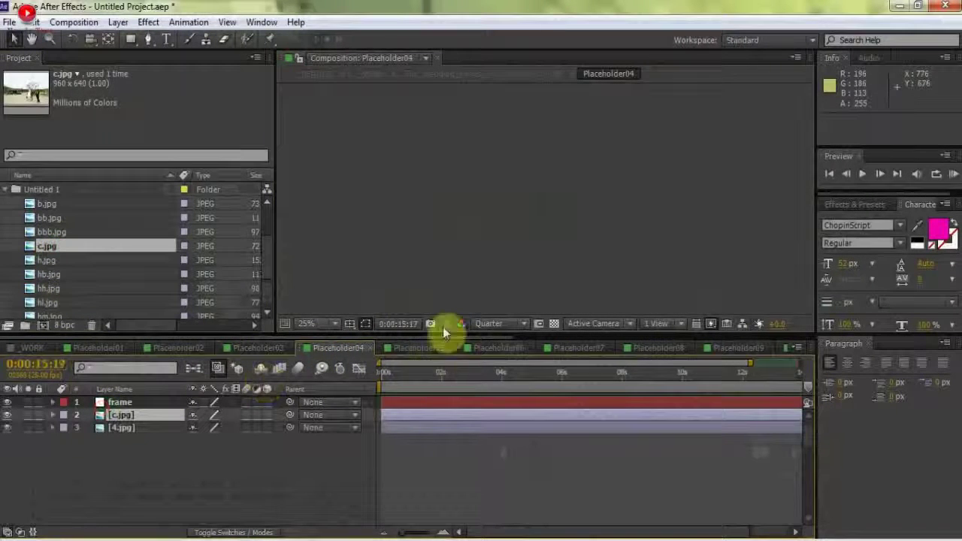
pyautogui.click(460, 372)
pyautogui.rightClick(517, 150)
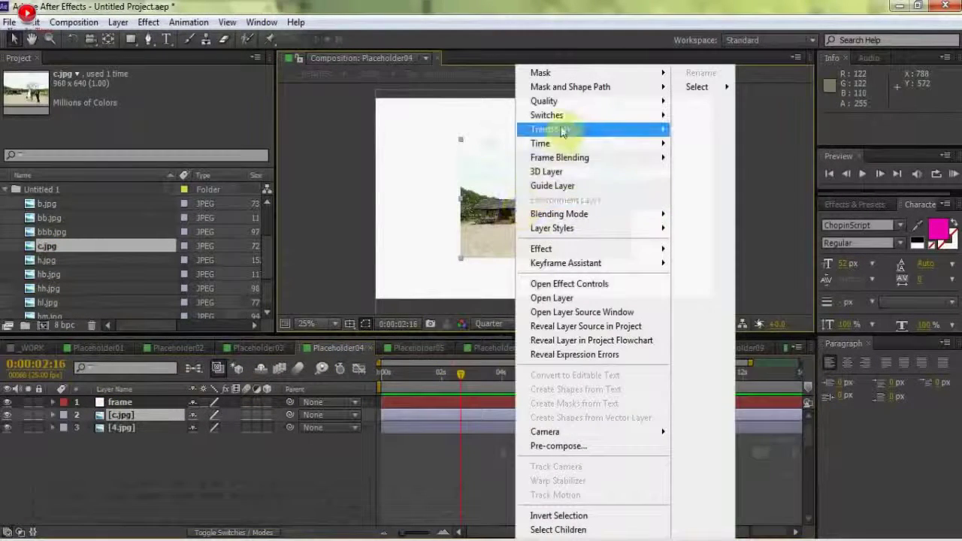
pyautogui.moveTo(662, 128)
pyautogui.click(722, 328)
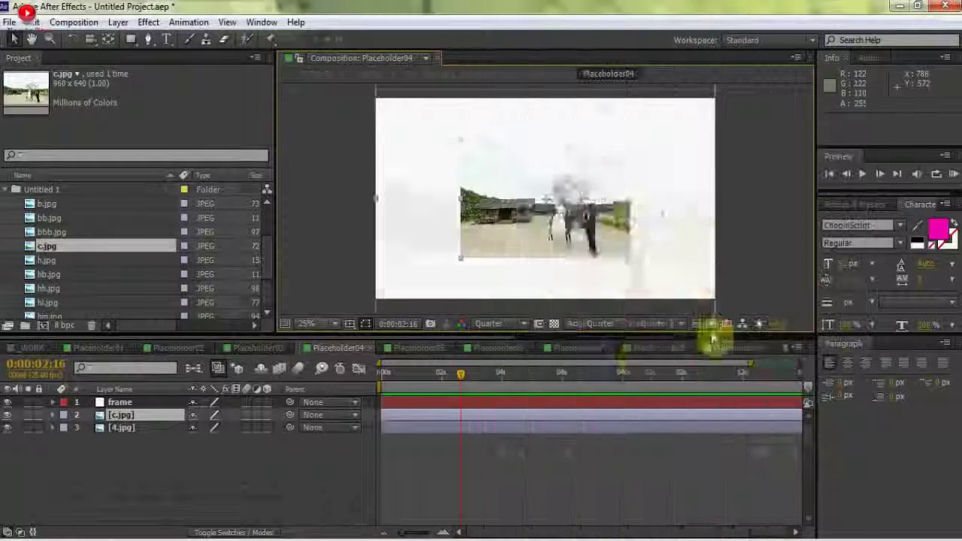
# In Placeholder05, place h.jpg directly beneath the frame layer, go to 0:00:02:21 and fit the photo to the composition width
pyautogui.click(438, 353)
pyautogui.moveTo(47, 260); pyautogui.dragTo(344, 413)
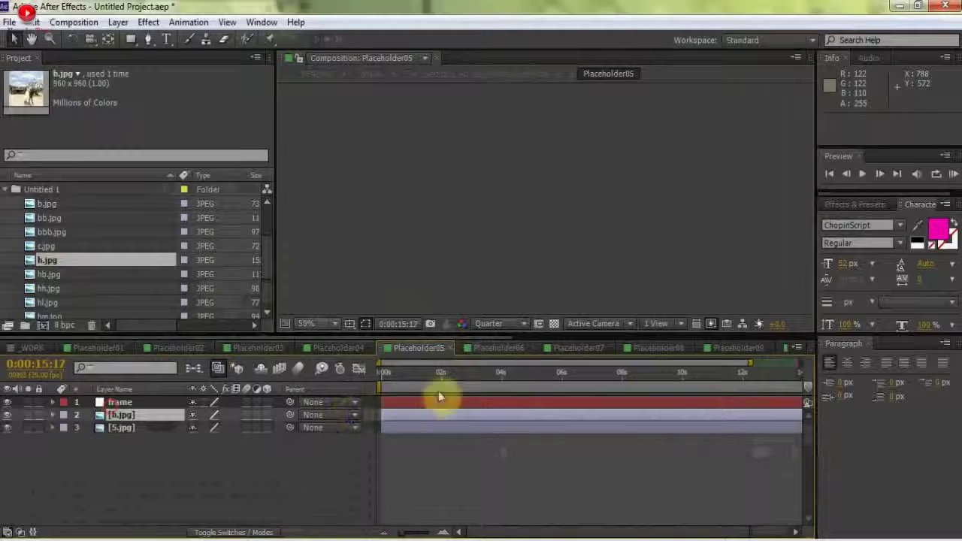
pyautogui.click(467, 372)
pyautogui.rightClick(501, 233)
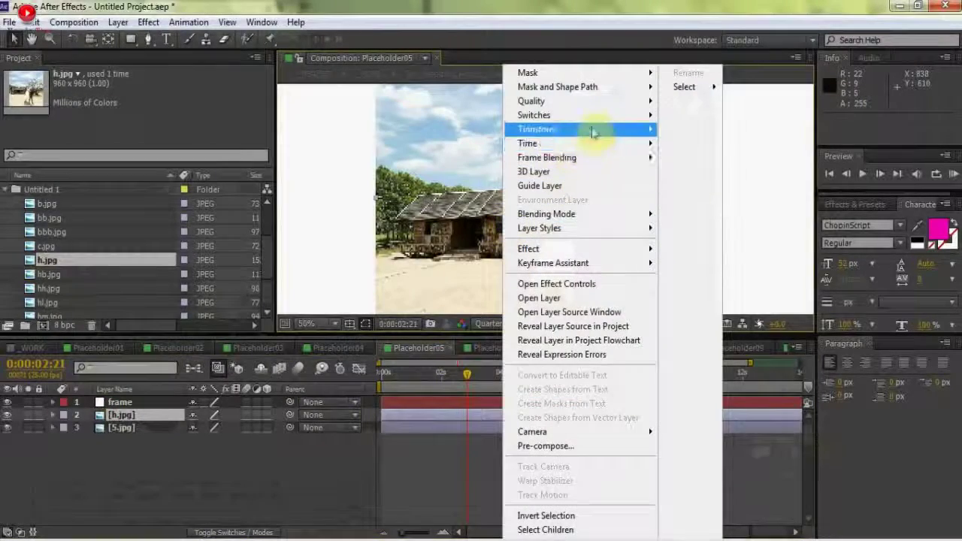
pyautogui.moveTo(593, 129)
pyautogui.click(710, 315)
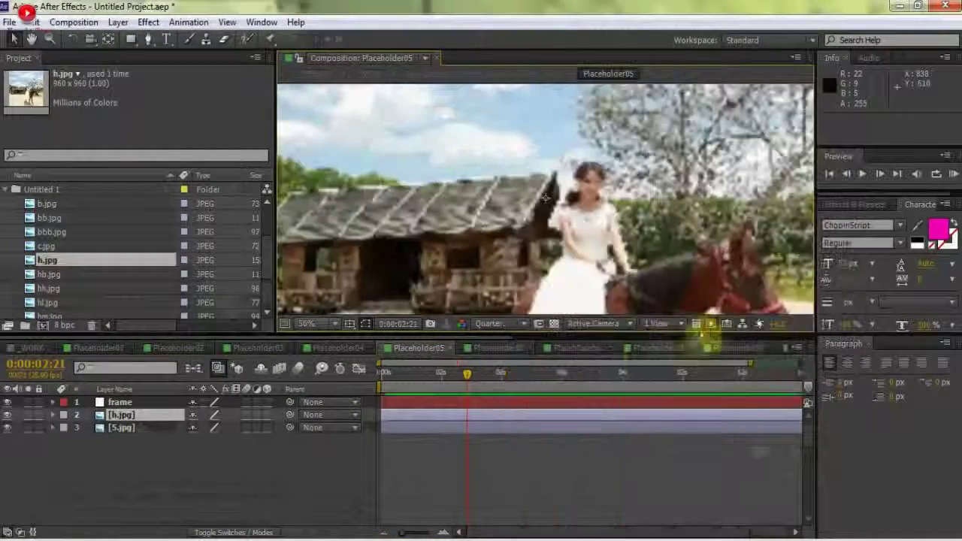
# In Placeholder06, place hb.jpg directly beneath the frame layer, go to 0:00:01:22 and fit the photo to the composition width
pyautogui.click(484, 349)
pyautogui.moveTo(63, 275); pyautogui.dragTo(124, 412)
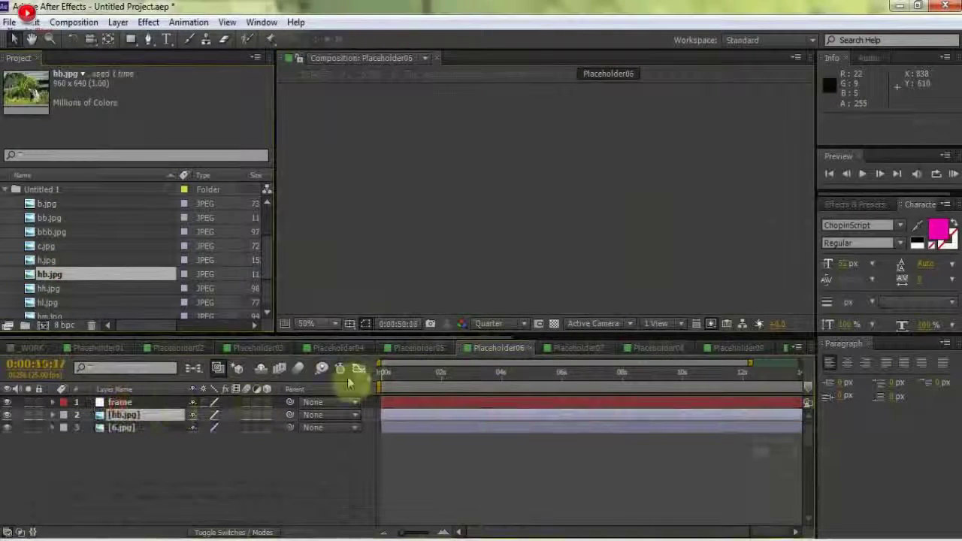
pyautogui.click(439, 373)
pyautogui.rightClick(492, 229)
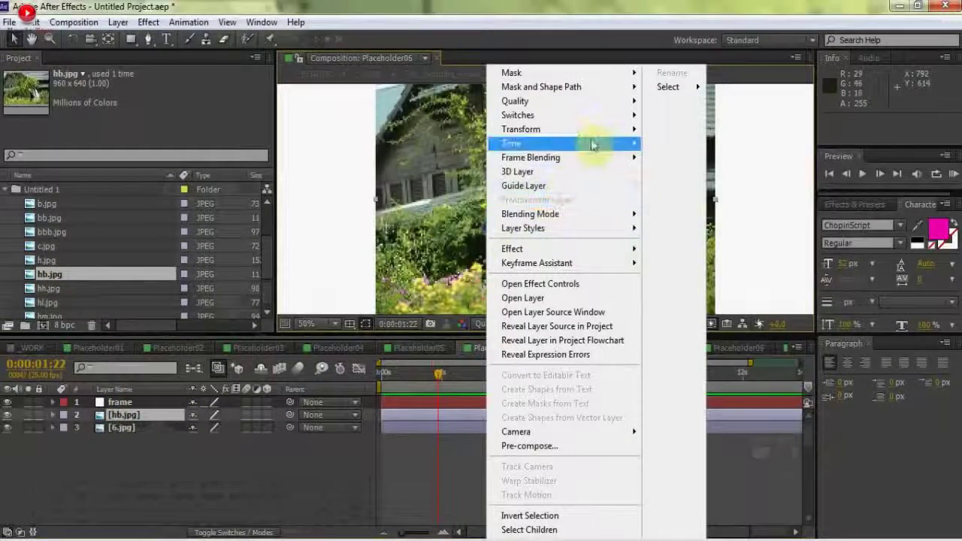
pyautogui.moveTo(623, 131)
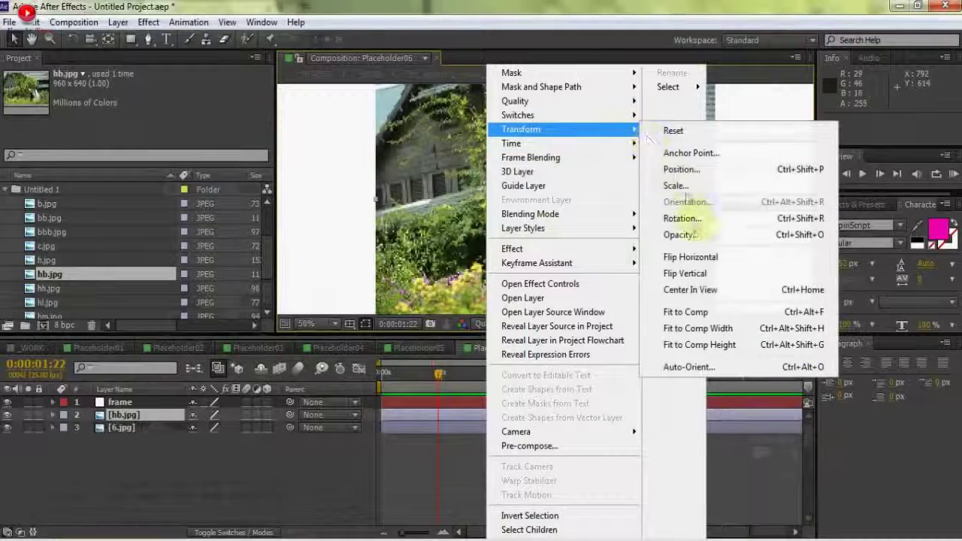
pyautogui.click(699, 330)
# At 0:00:03:20 in Placeholder07, place hh.jpg directly beneath the frame layer and fit it to the composition width
pyautogui.click(573, 348)
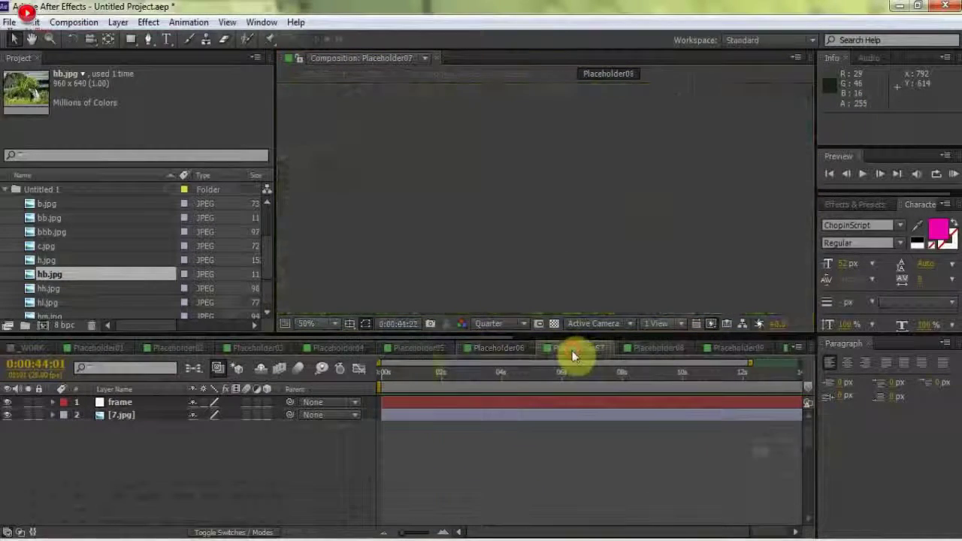
pyautogui.click(496, 373)
pyautogui.moveTo(28, 292); pyautogui.dragTo(127, 411)
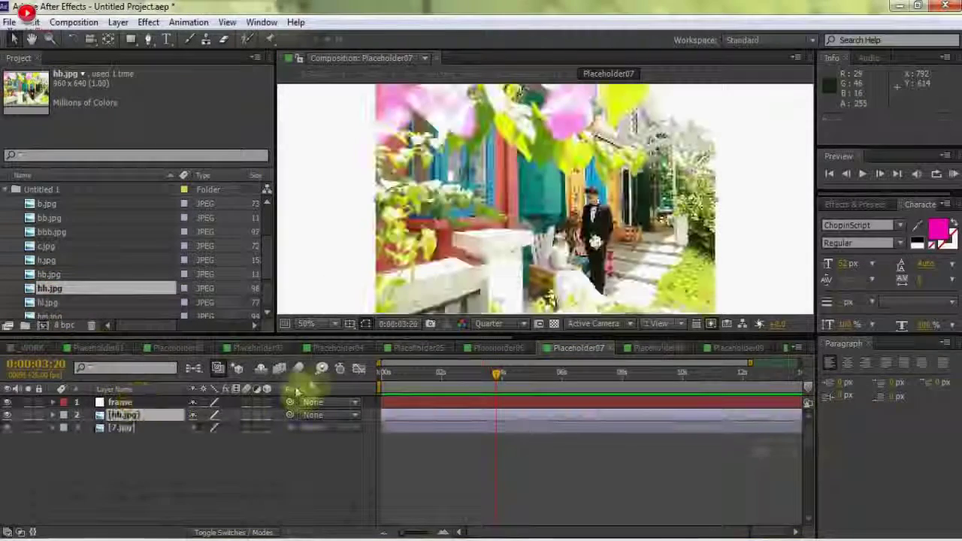
pyautogui.rightClick(475, 286)
pyautogui.moveTo(615, 136)
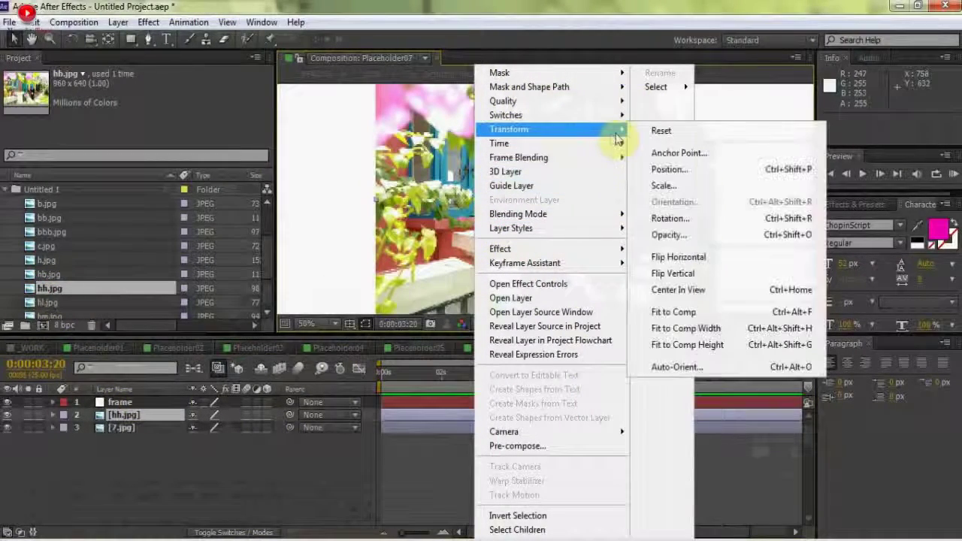
pyautogui.click(695, 329)
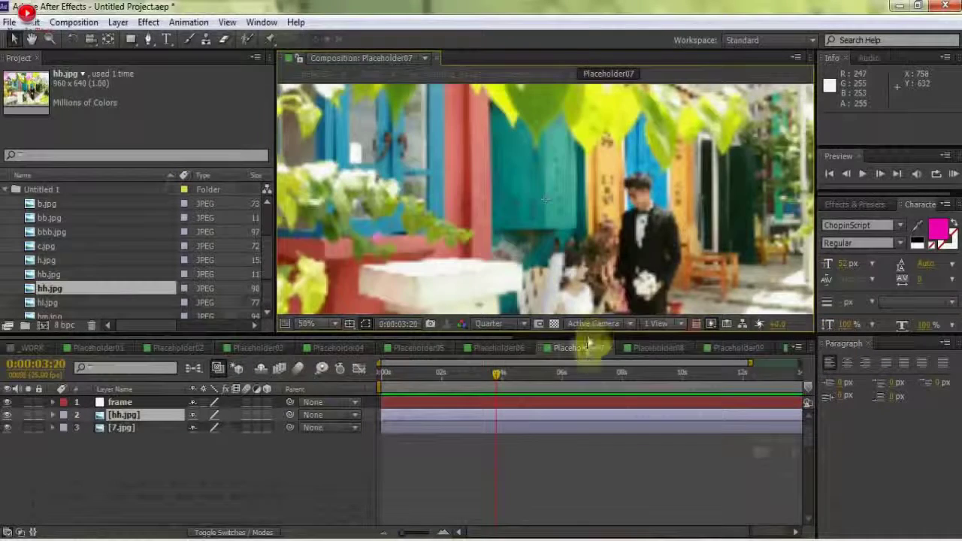
# In Placeholder08, place hl.jpg directly beneath the frame layer, go to 0:00:04:02 and fit the photo to the composition width
pyautogui.click(637, 348)
pyautogui.moveTo(65, 303); pyautogui.dragTo(131, 421)
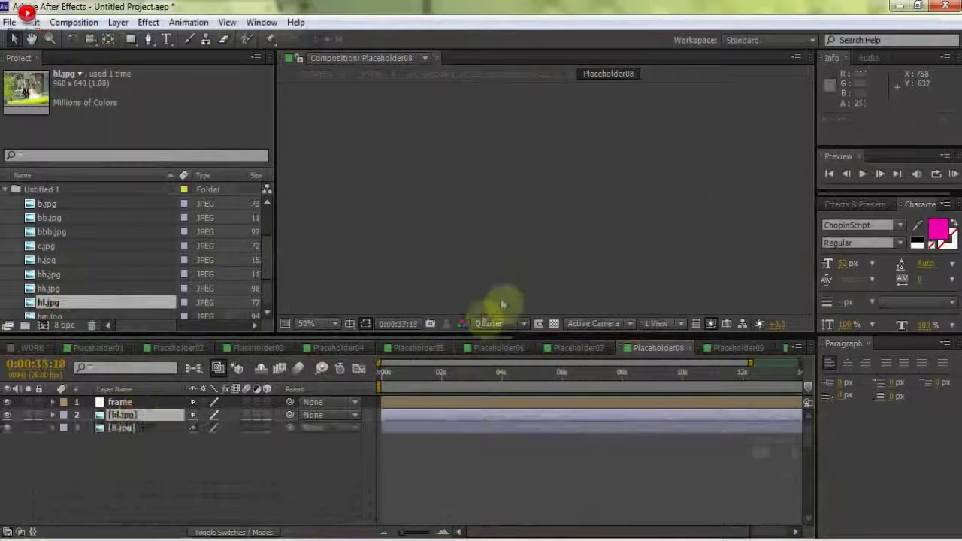
pyautogui.click(501, 374)
pyautogui.rightClick(509, 414)
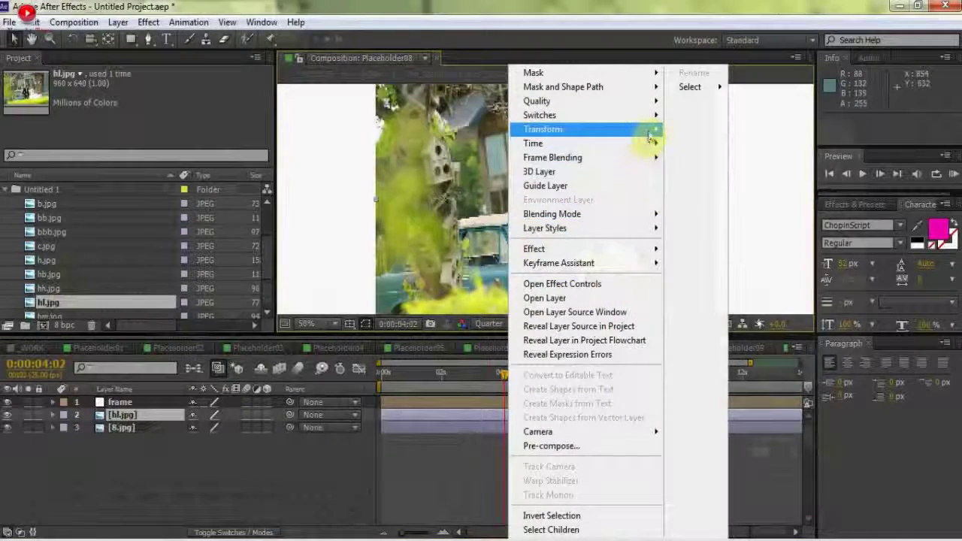
pyautogui.moveTo(646, 129)
pyautogui.click(719, 314)
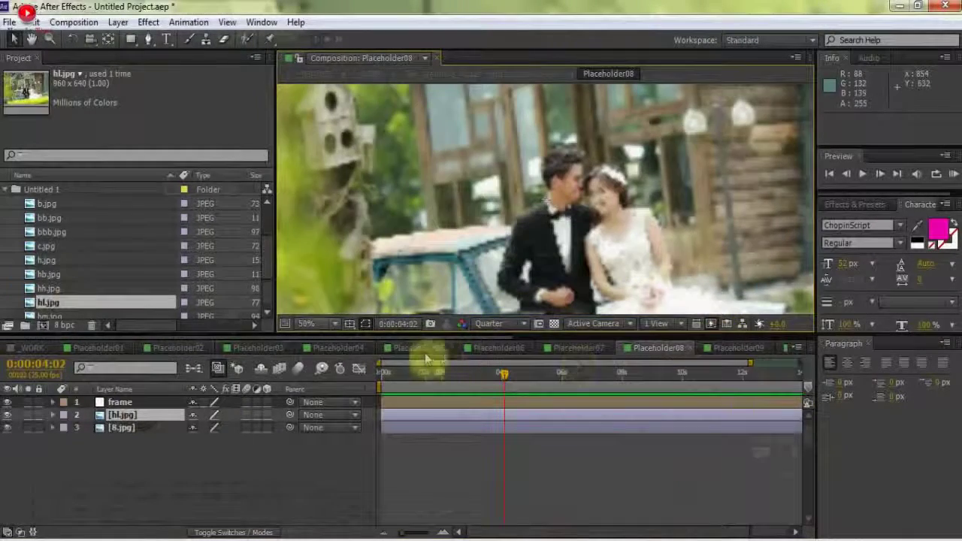
pyautogui.click(335, 323)
pyautogui.click(326, 158)
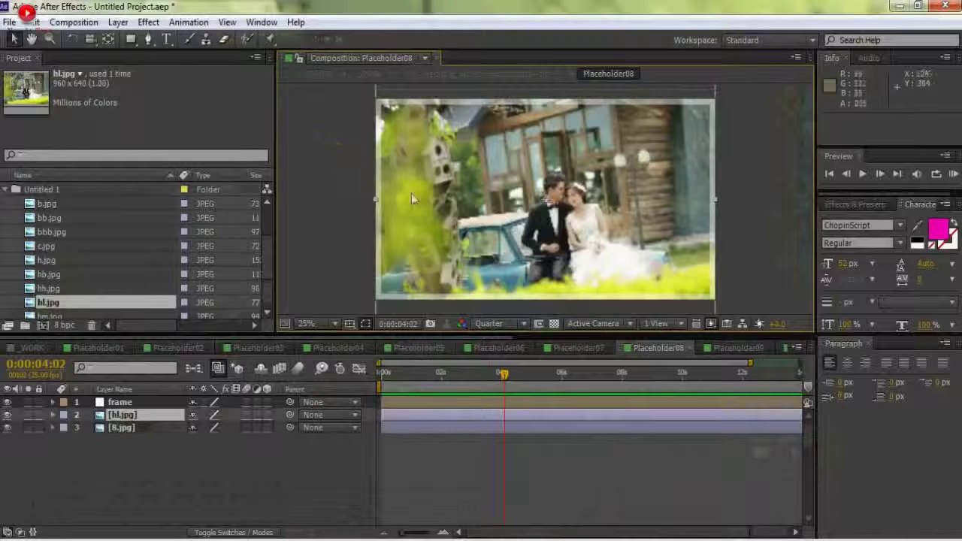
# In Placeholder09, place hm.jpg directly beneath the frame layer, go to 0:00:01:16 and fit the photo to the composition width
pyautogui.click(715, 349)
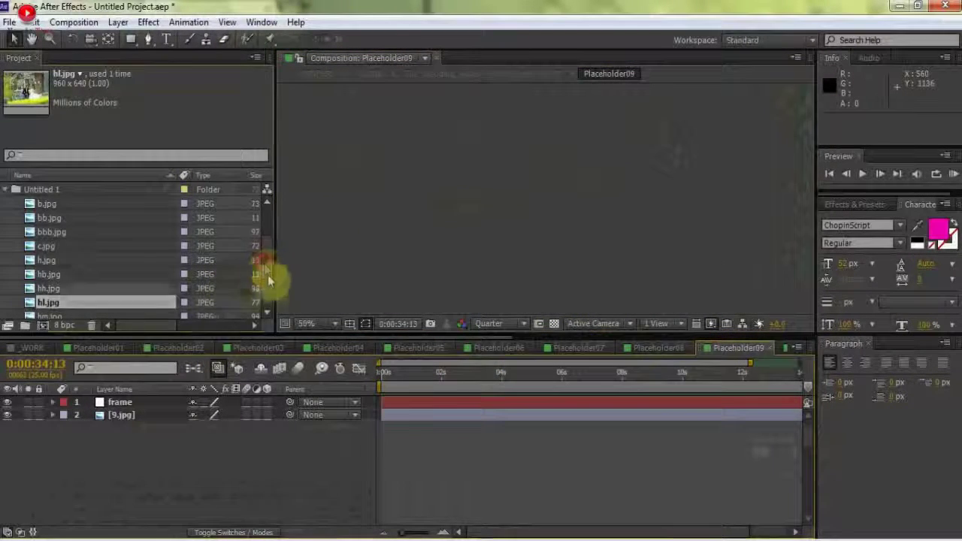
pyautogui.scroll(-3, 268, 274)
pyautogui.click(54, 246)
pyautogui.moveTo(54, 249); pyautogui.dragTo(125, 413)
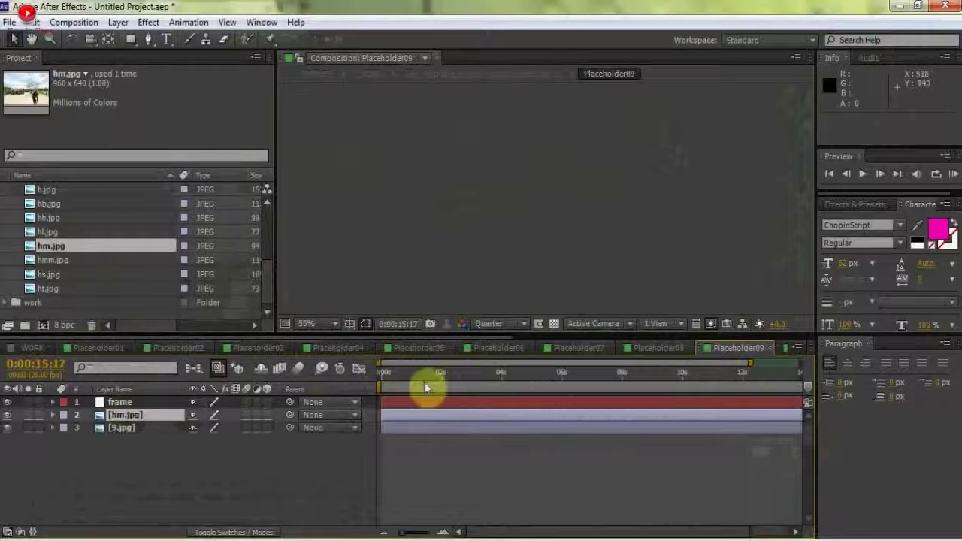
pyautogui.click(429, 378)
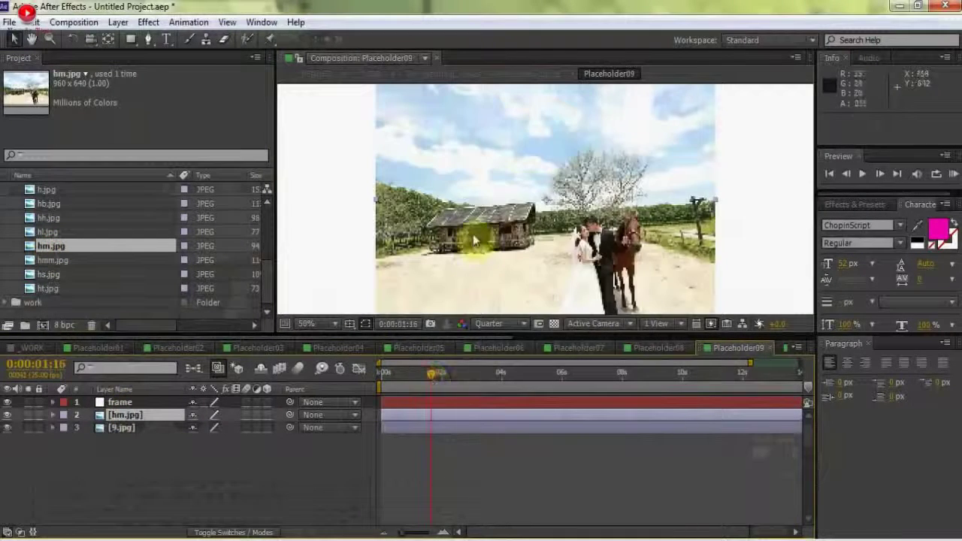
pyautogui.rightClick(471, 236)
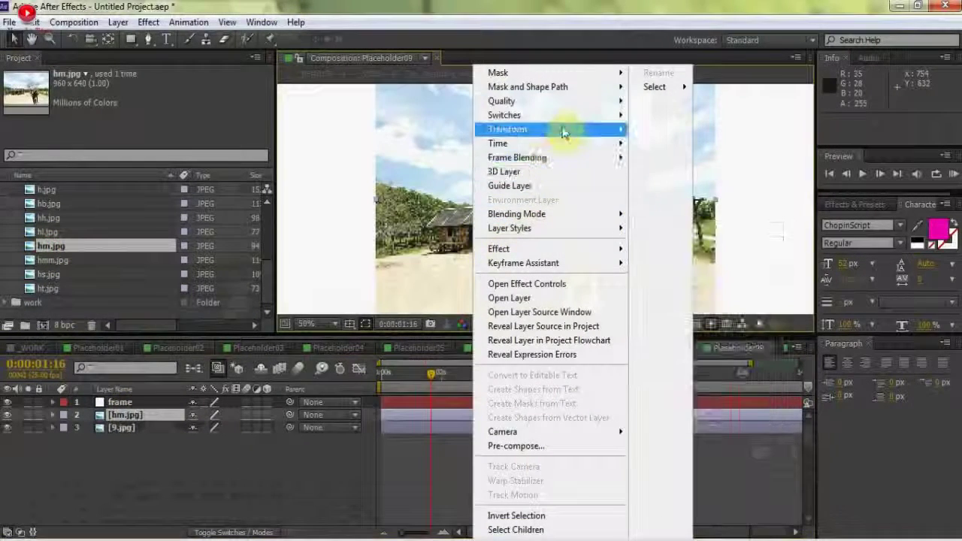
pyautogui.moveTo(564, 133)
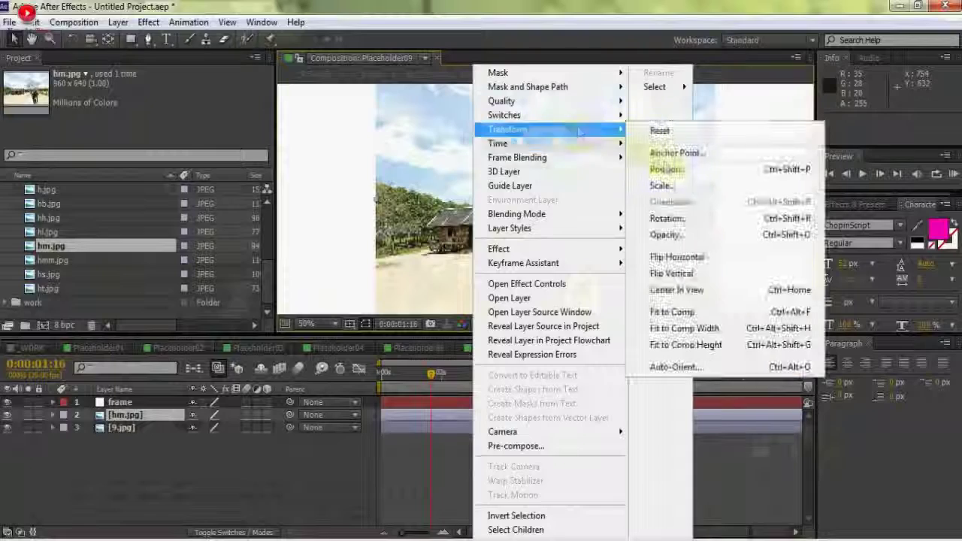
pyautogui.click(696, 332)
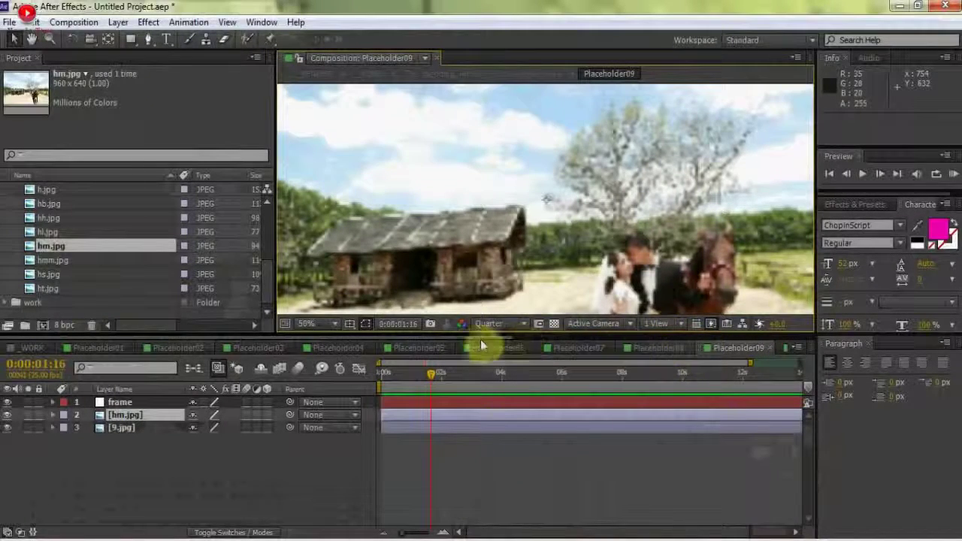
# In Placeholder10, go to 0:00:03:18, place hmm.jpg directly beneath the frame layer and fit the photo to the composition width
pyautogui.scroll(-3, 683, 348)
pyautogui.click(494, 349)
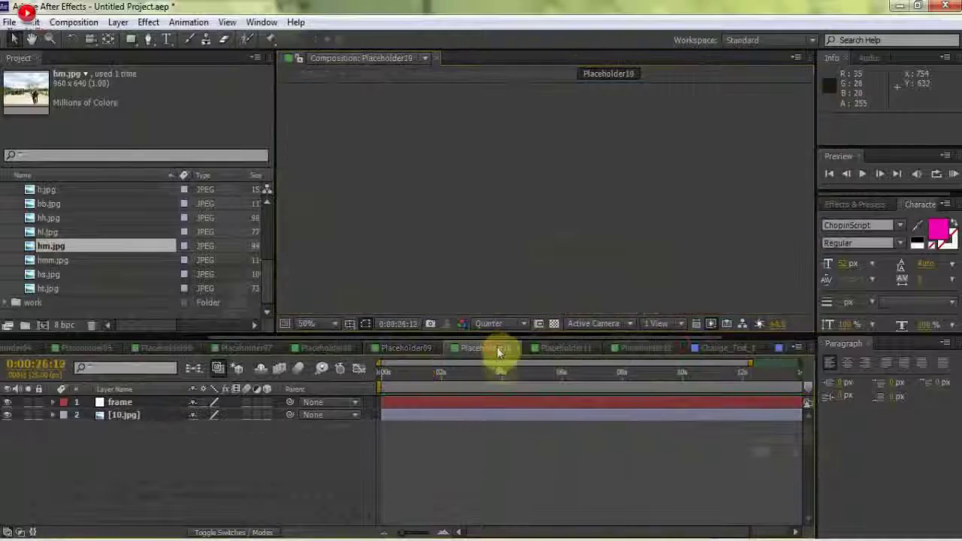
pyautogui.click(494, 372)
pyautogui.moveTo(48, 260); pyautogui.dragTo(128, 415)
pyautogui.rightClick(482, 188)
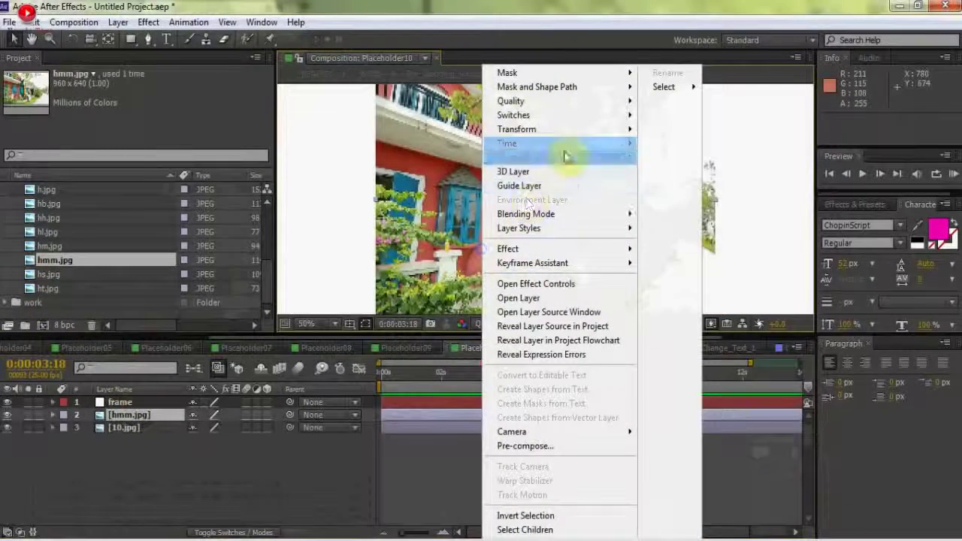
pyautogui.moveTo(584, 131)
pyautogui.click(683, 312)
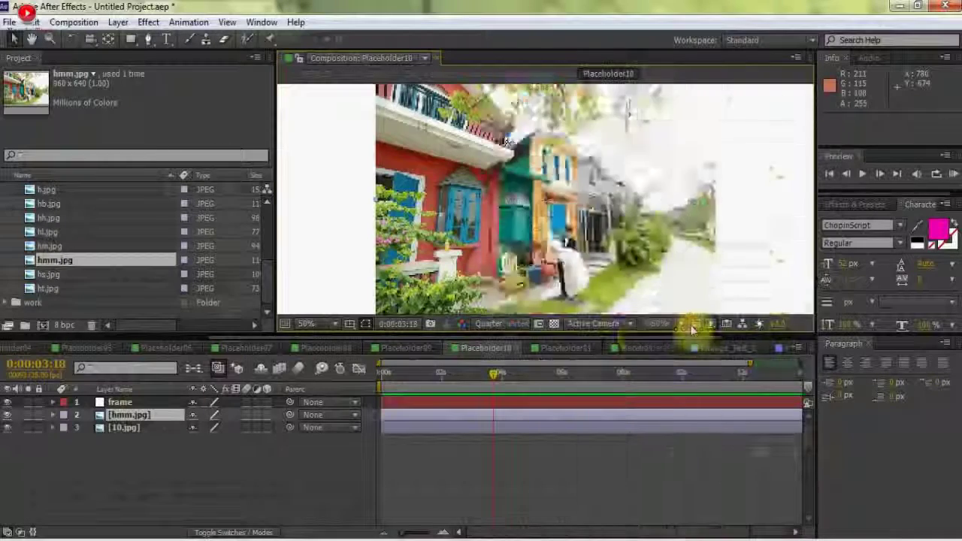
# In Placeholder11, go to 0:00:05:15, place hs.jpg directly beneath the frame layer and fit the photo to the composition width
pyautogui.click(571, 348)
pyautogui.click(550, 372)
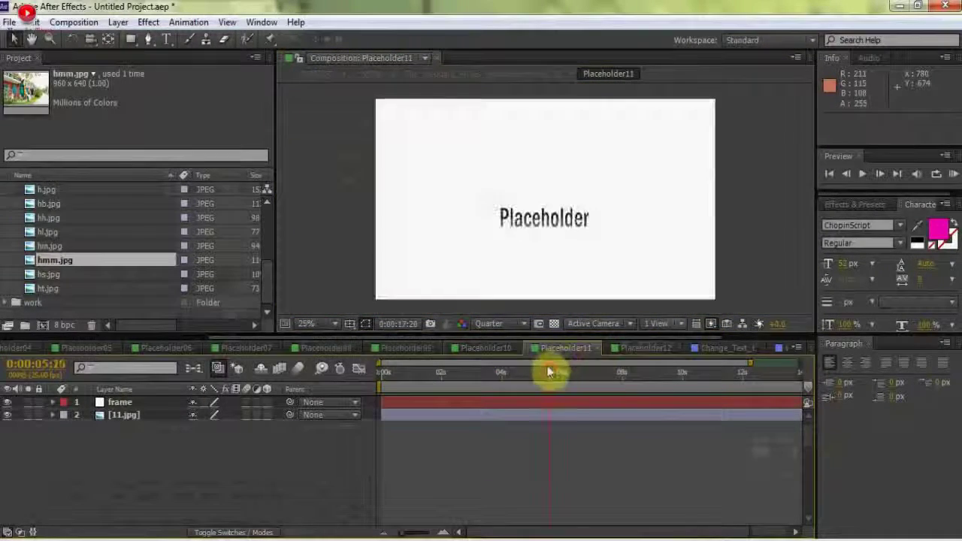
pyautogui.click(48, 275)
pyautogui.moveTo(49, 275); pyautogui.dragTo(118, 412)
pyautogui.rightClick(537, 210)
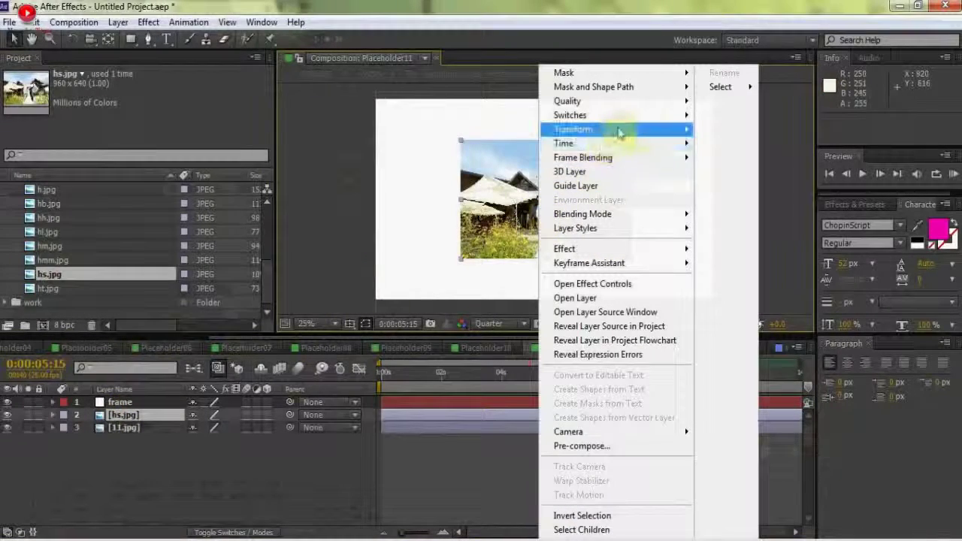
pyautogui.moveTo(594, 130)
pyautogui.click(736, 330)
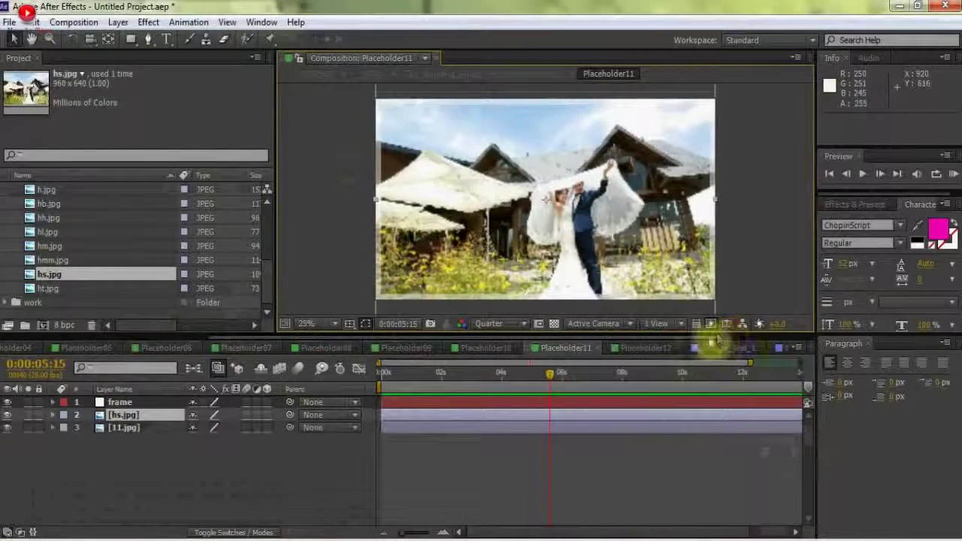
# In Placeholder12, place ht.jpg directly beneath the frame layer and fit the photo to the composition width
pyautogui.click(647, 347)
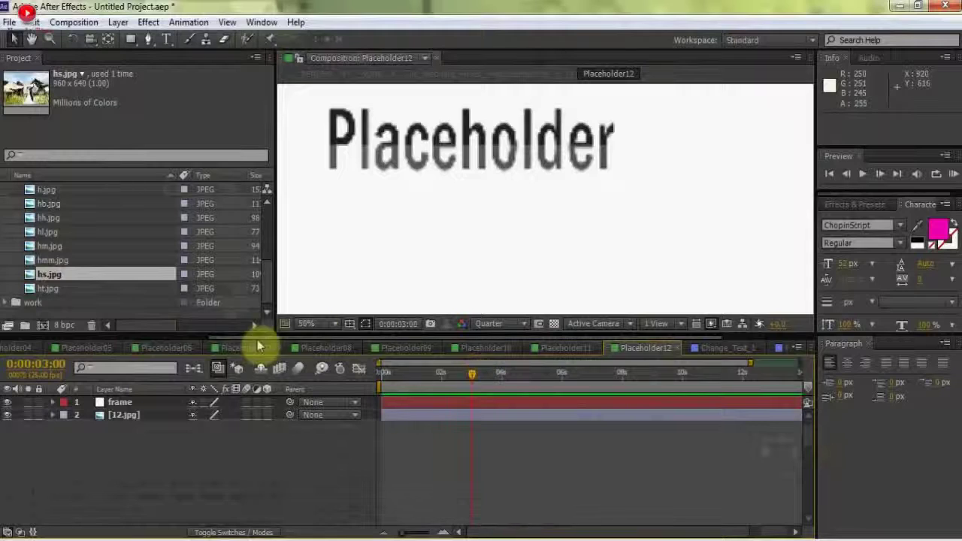
pyautogui.click(319, 323)
pyautogui.click(325, 160)
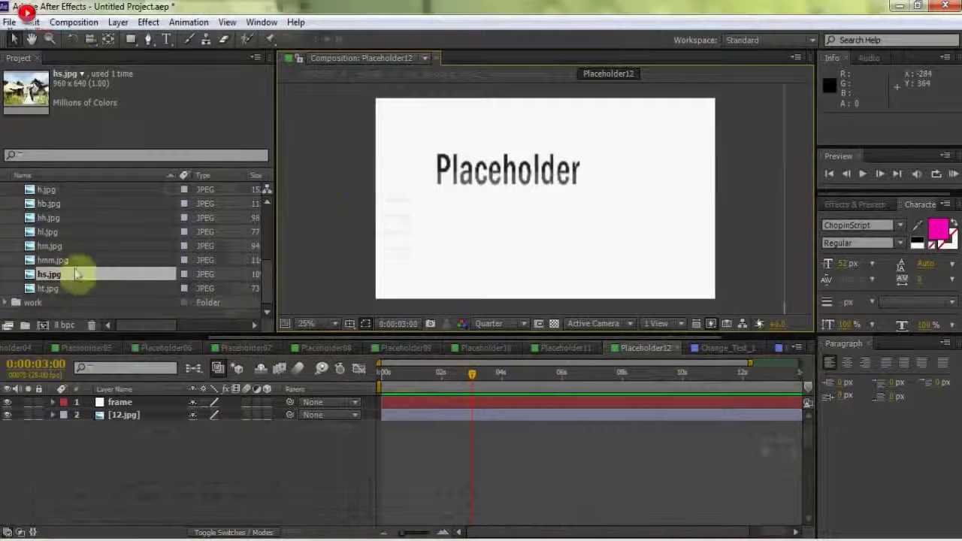
pyautogui.moveTo(39, 288); pyautogui.dragTo(133, 408)
pyautogui.rightClick(508, 195)
pyautogui.moveTo(639, 129)
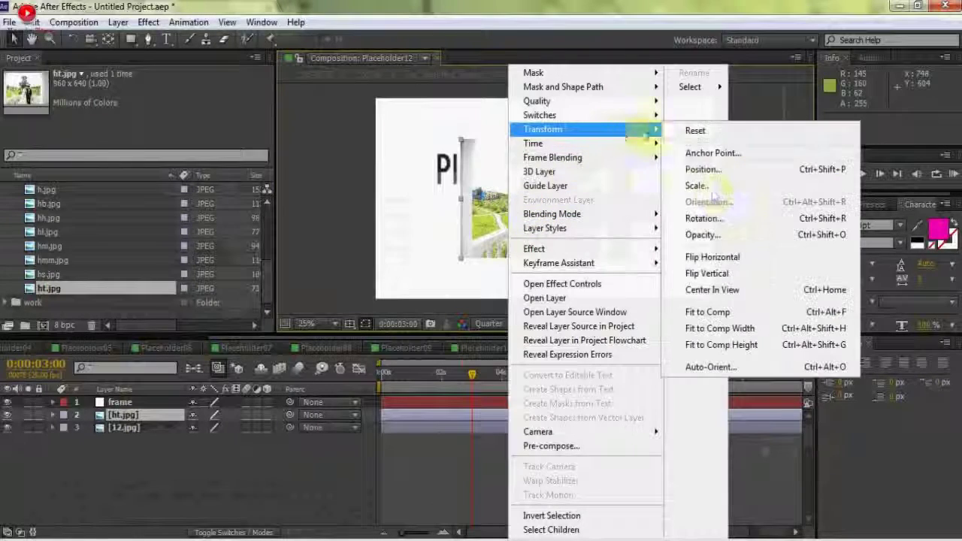
pyautogui.click(734, 329)
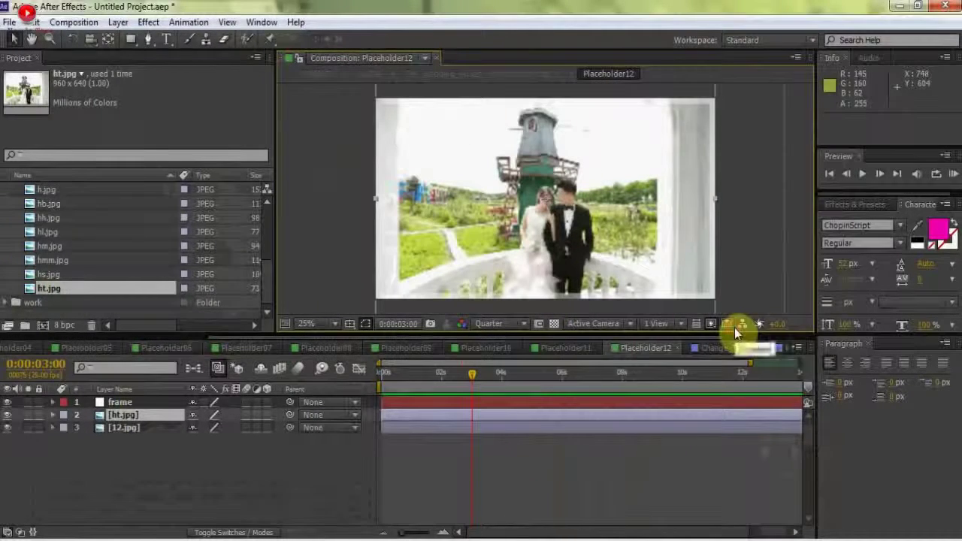
# Return to the _WORK composition, go to 0:00:02:20 and run a RAM preview of the animation
pyautogui.click(412, 373)
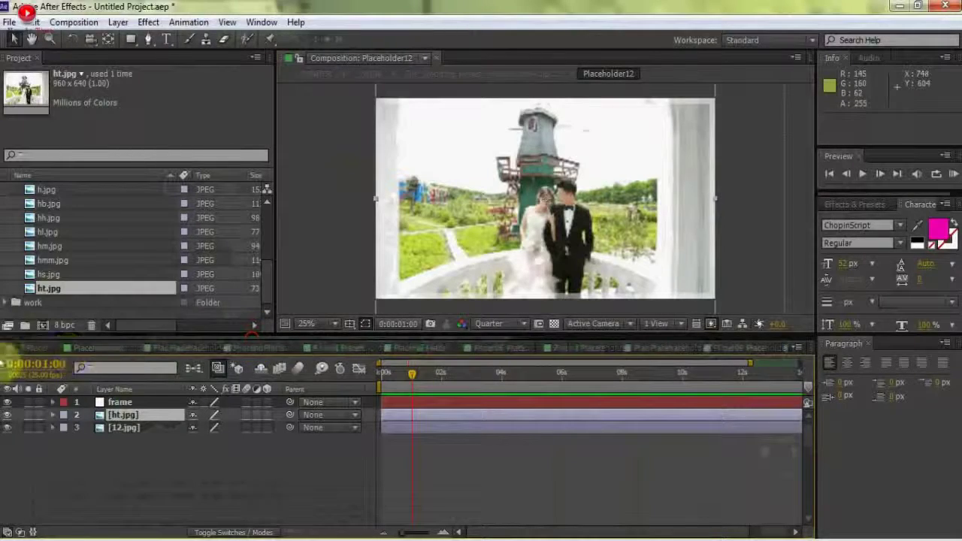
pyautogui.click(27, 348)
pyautogui.click(774, 451)
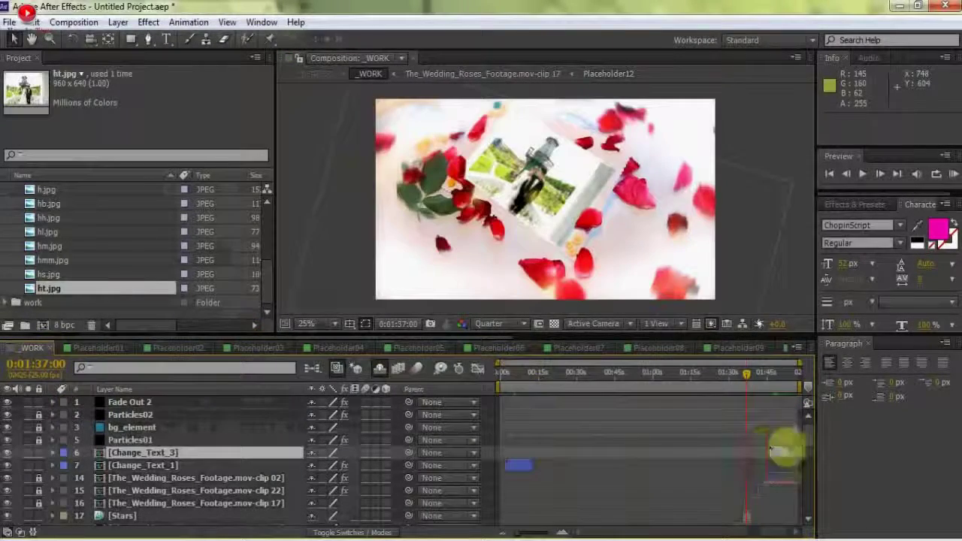
pyautogui.moveTo(808, 438); pyautogui.dragTo(810, 525)
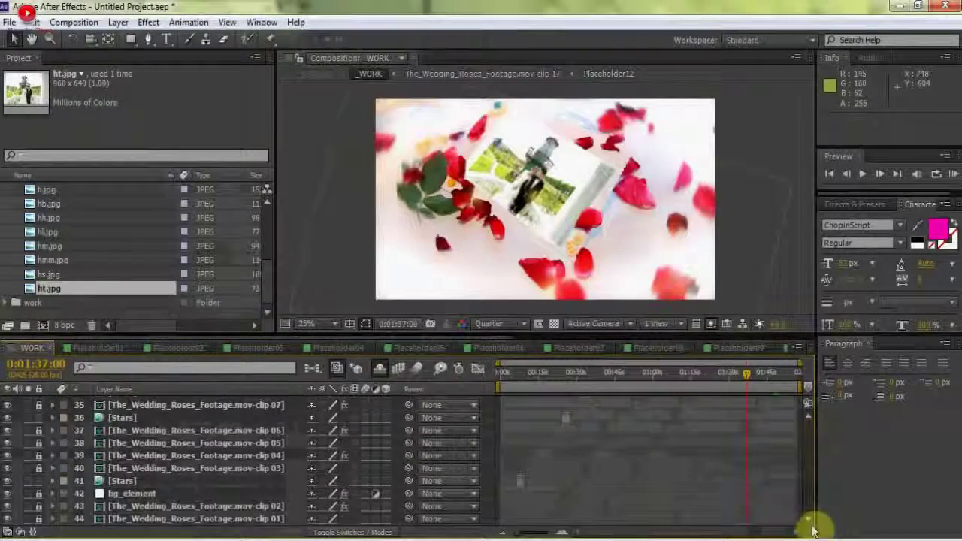
pyautogui.click(508, 374)
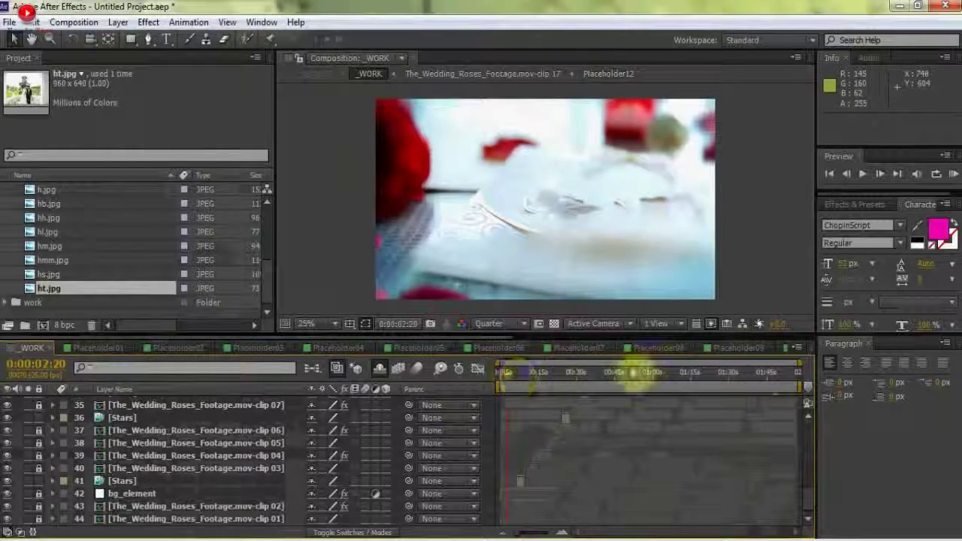
pyautogui.click(954, 175)
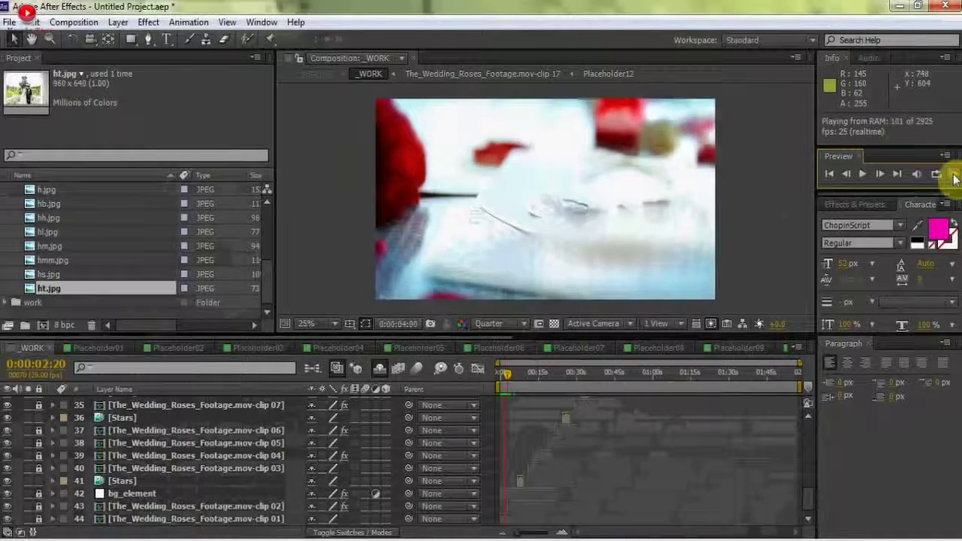
# Scrub through the _WORK timeline to 0:01:06:08 to check the photos in the animated scenes
pyautogui.click(508, 376)
pyautogui.moveTo(507, 379); pyautogui.dragTo(518, 382)
pyautogui.moveTo(524, 382); pyautogui.dragTo(652, 383)
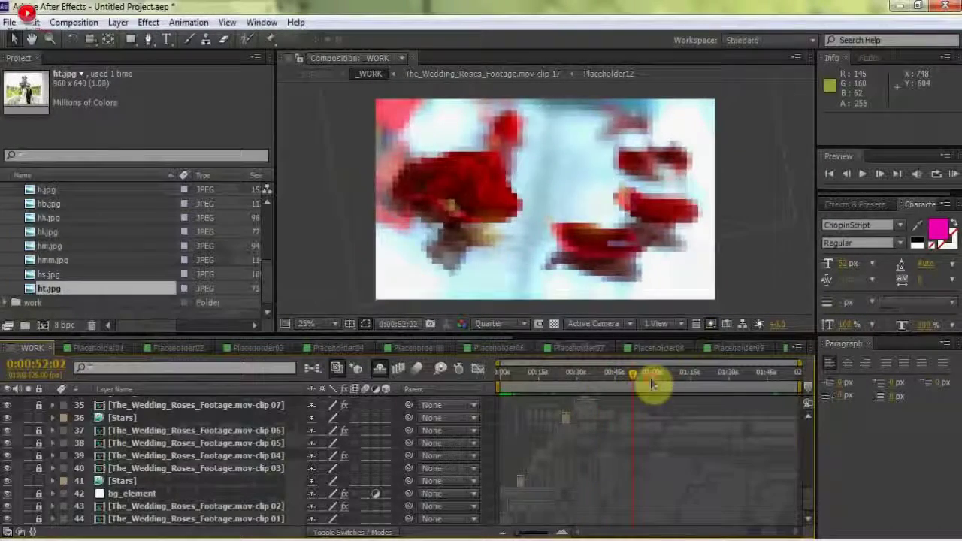
pyautogui.click(668, 384)
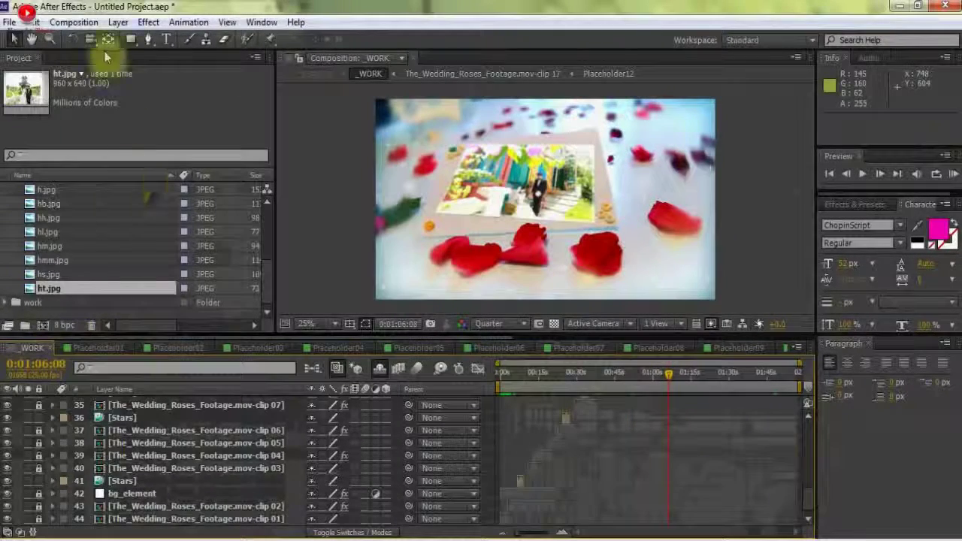
# Add the _WORK composition to the render queue and accept render settings of Best quality at Full resolution
pyautogui.click(73, 22)
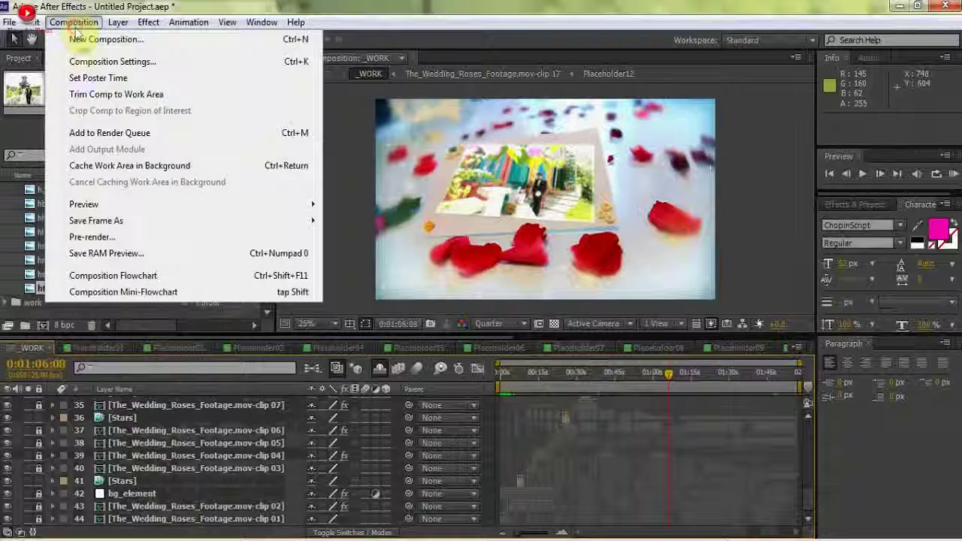
pyautogui.click(117, 136)
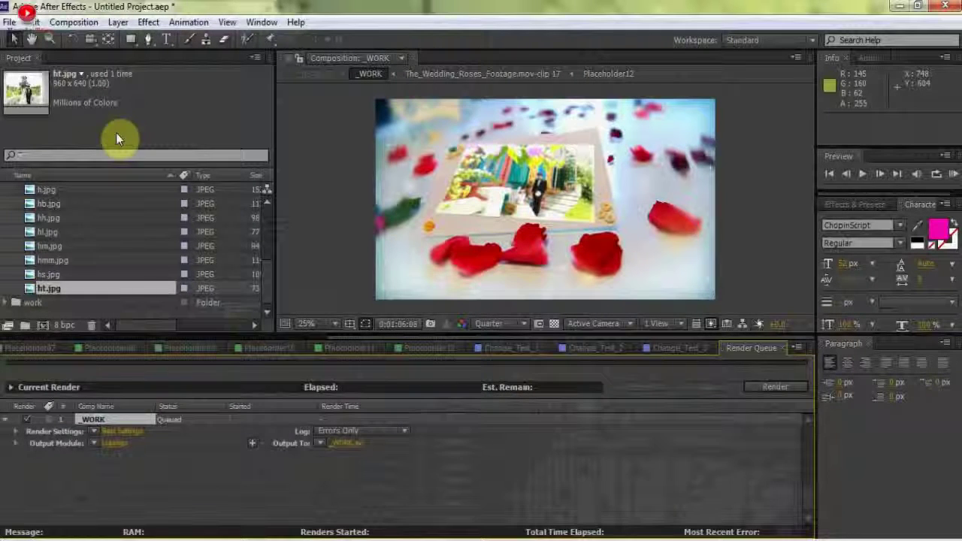
pyautogui.click(121, 431)
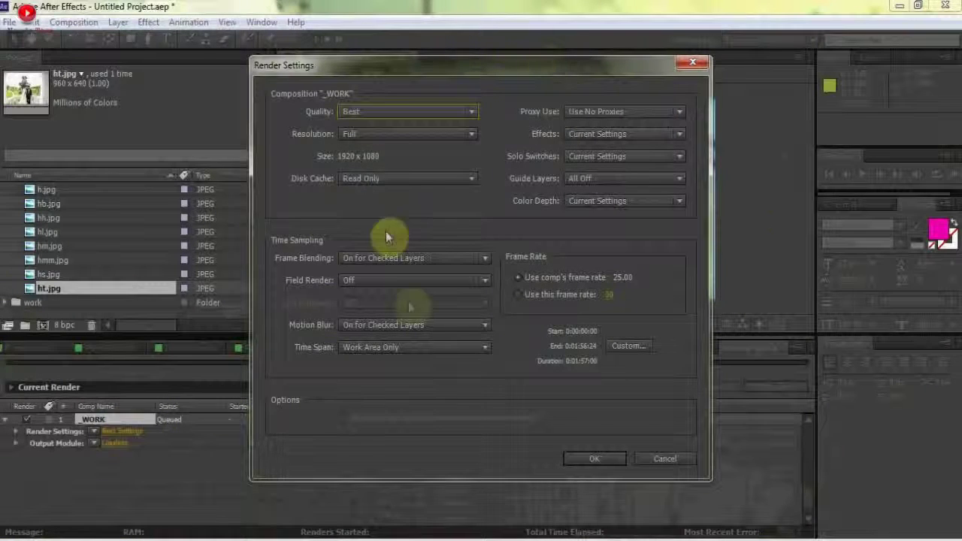
pyautogui.click(591, 460)
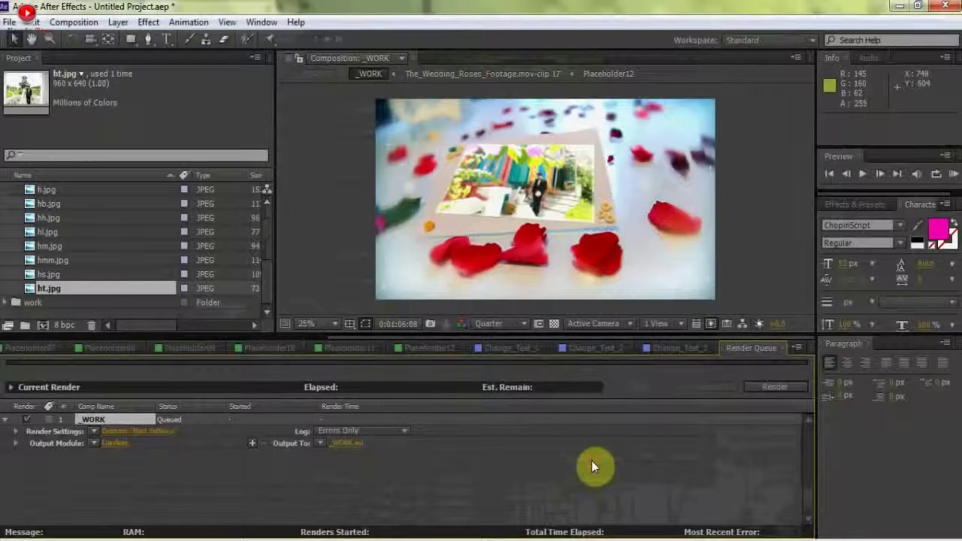
# Set the output module format to Windows Media with the Windows Media Video 9 codec and the maximum bitrate at its upper limit
pyautogui.click(131, 443)
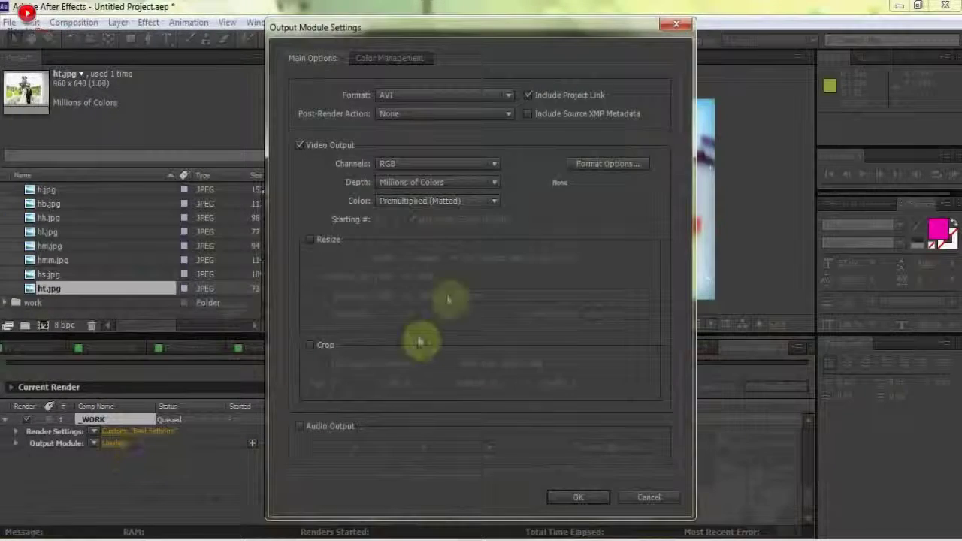
pyautogui.click(462, 96)
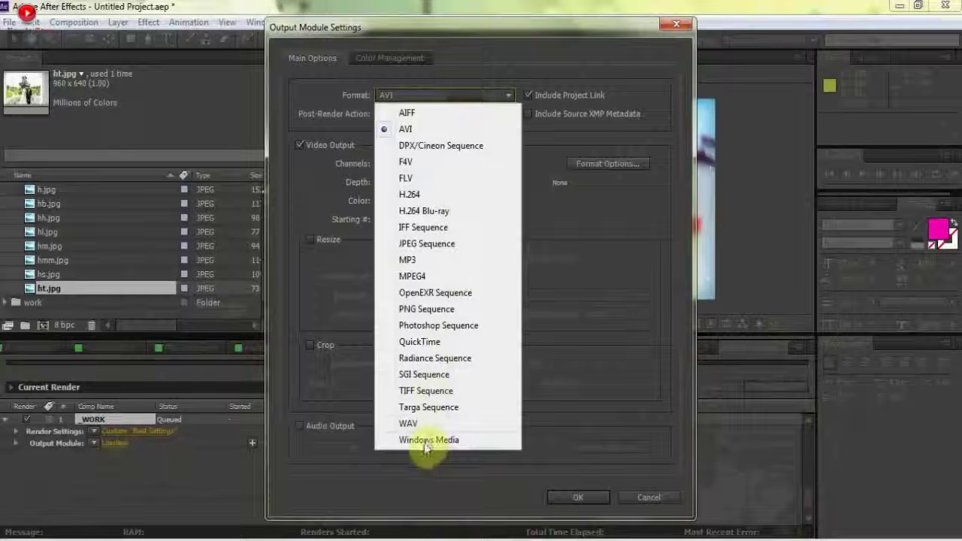
pyautogui.press('Escape')
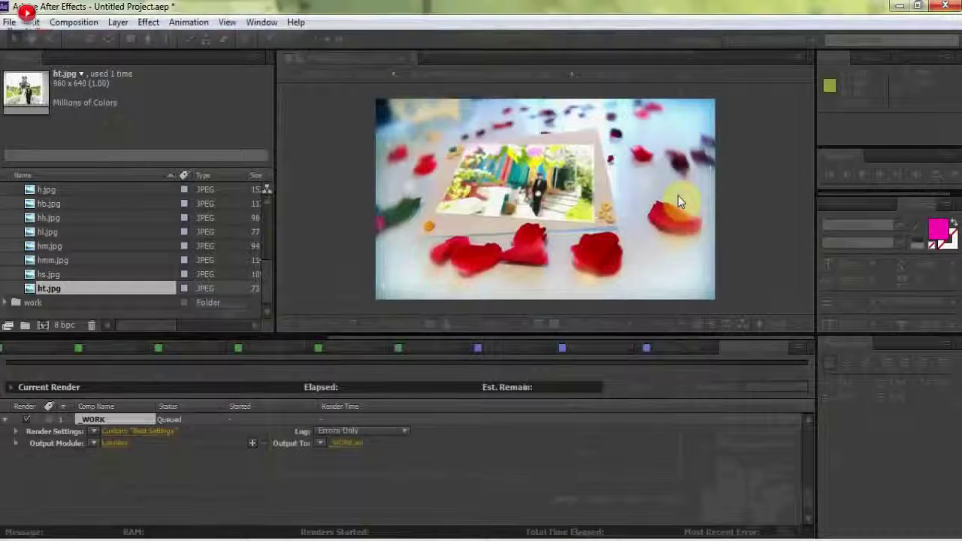
pyautogui.click(118, 443)
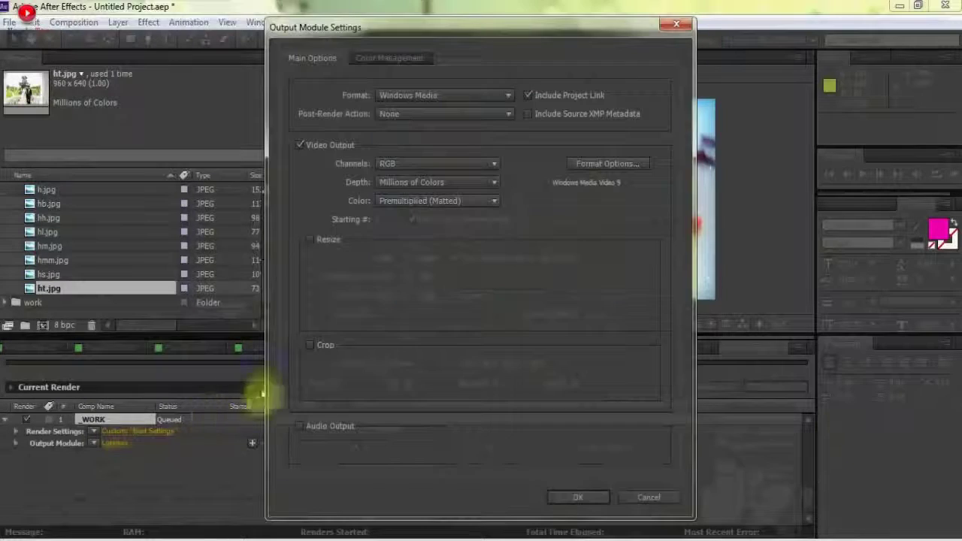
pyautogui.click(597, 166)
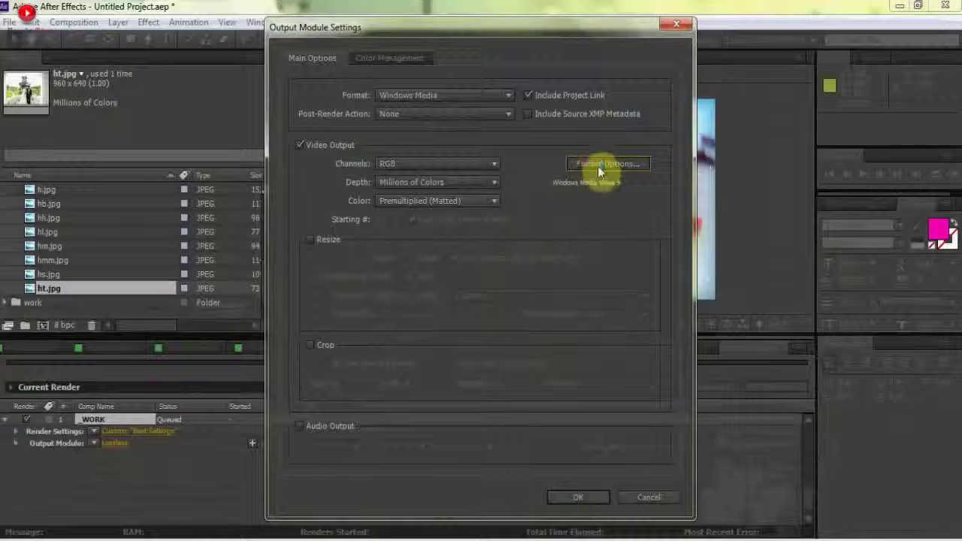
pyautogui.moveTo(557, 185); pyautogui.dragTo(606, 208)
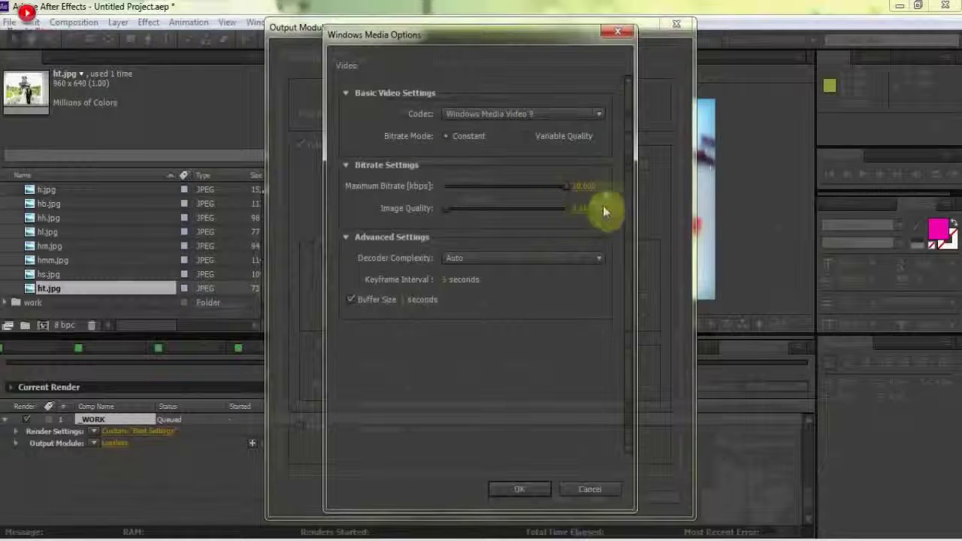
pyautogui.click(515, 491)
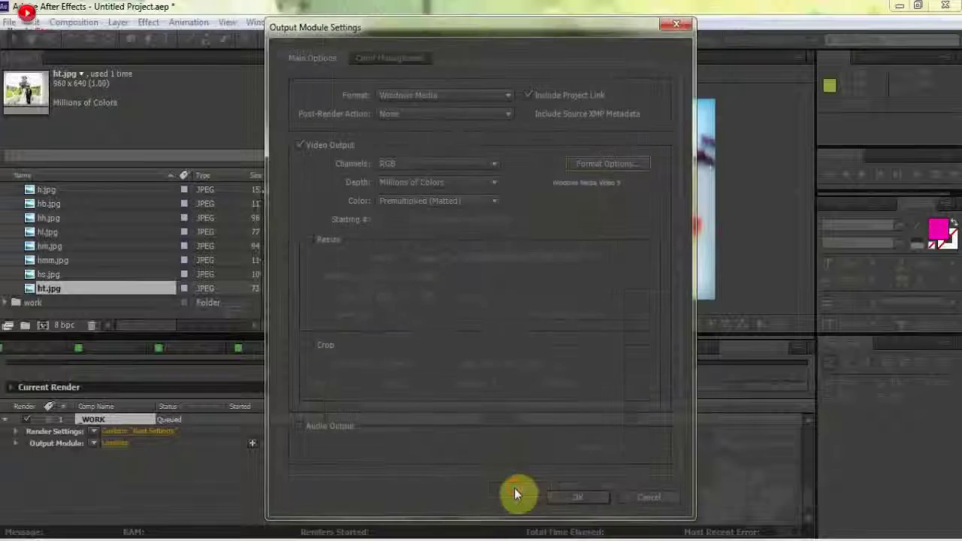
pyautogui.click(575, 497)
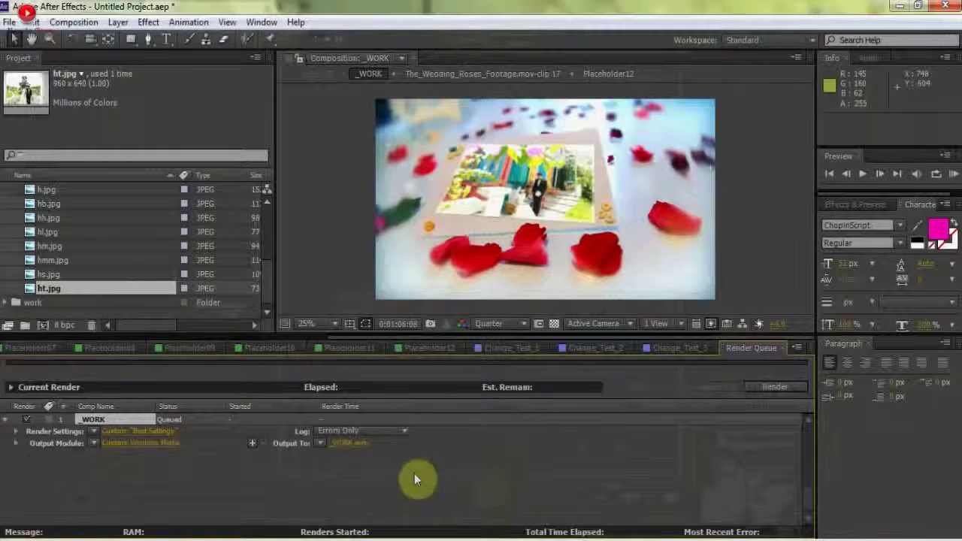
# Set the output file to wedding 2015 on the Desktop as Windows Media and start the render
pyautogui.click(341, 445)
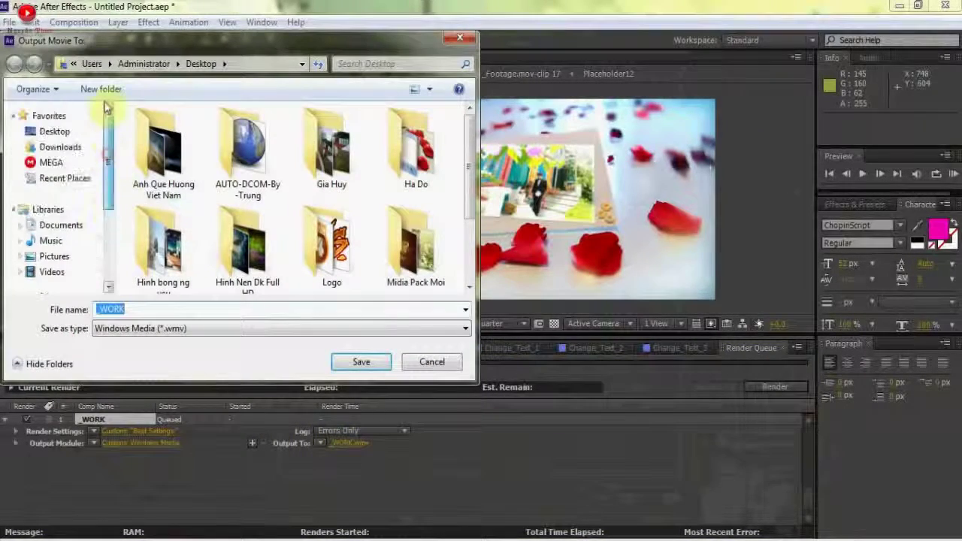
pyautogui.click(57, 132)
pyautogui.click(196, 304)
pyautogui.write('we')
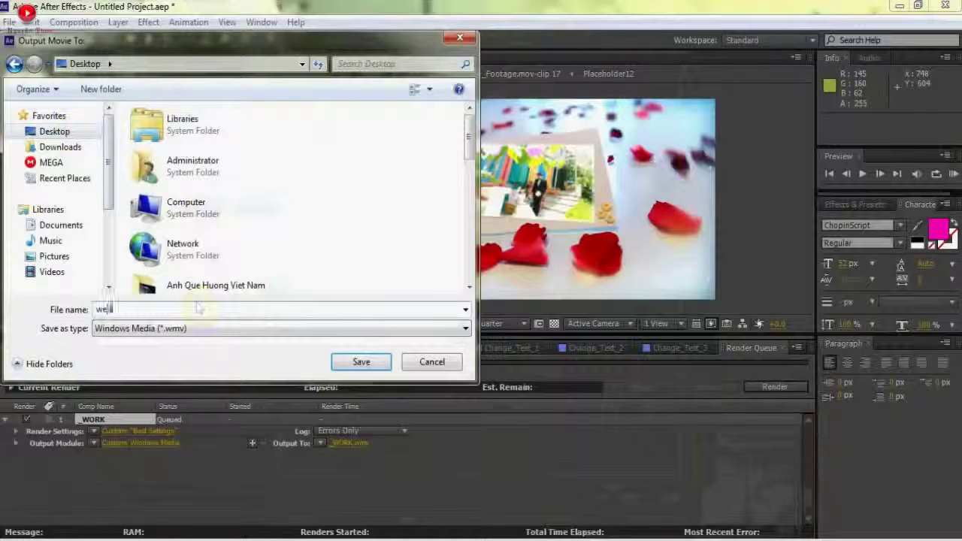
pyautogui.write('dding 2015')
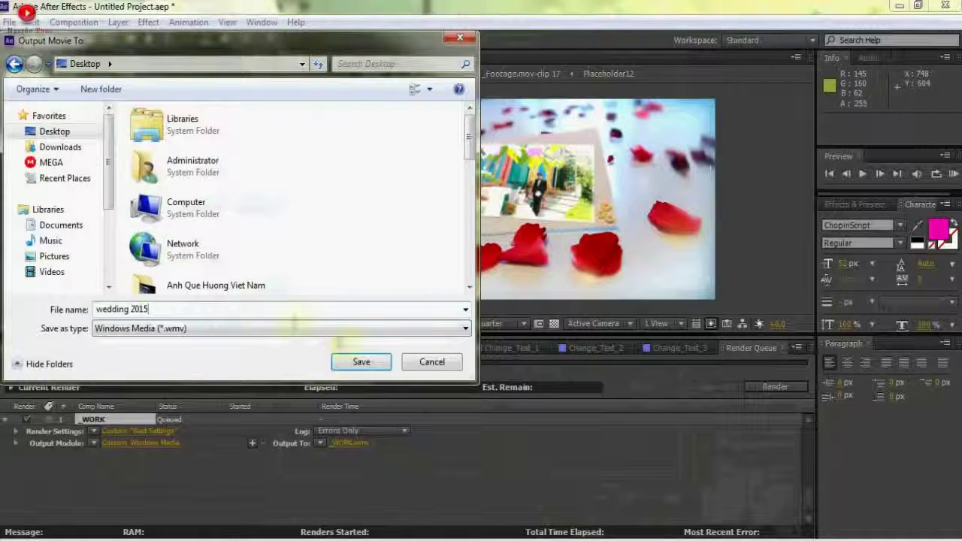
pyautogui.click(361, 363)
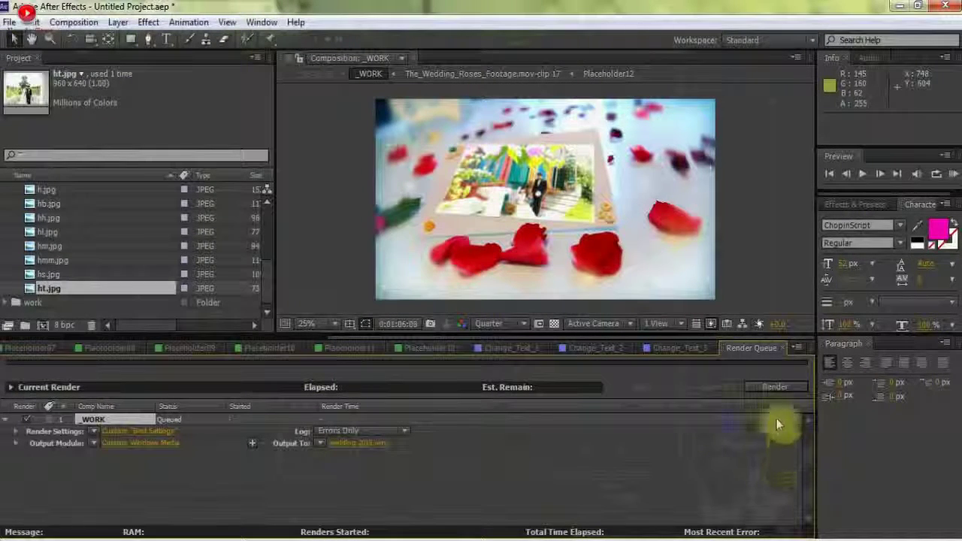
pyautogui.click(775, 388)
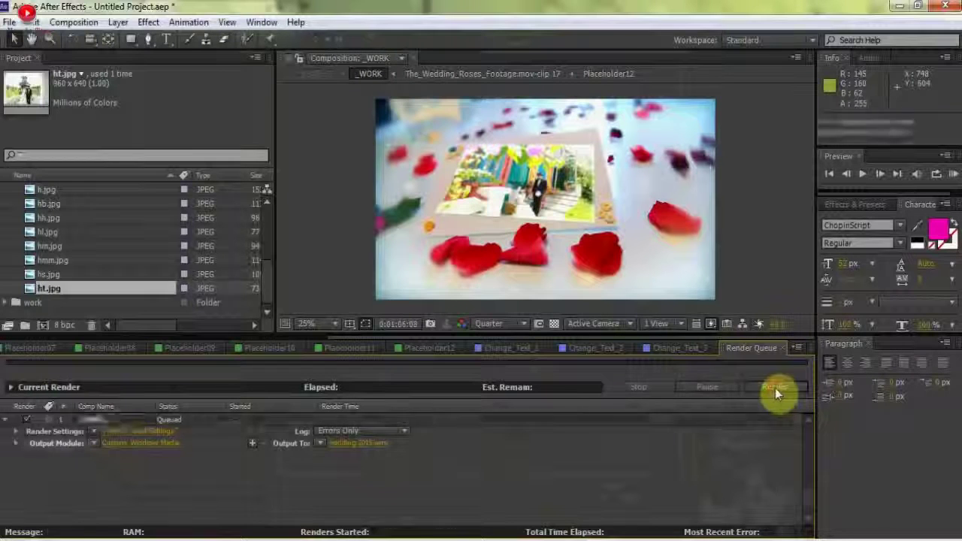